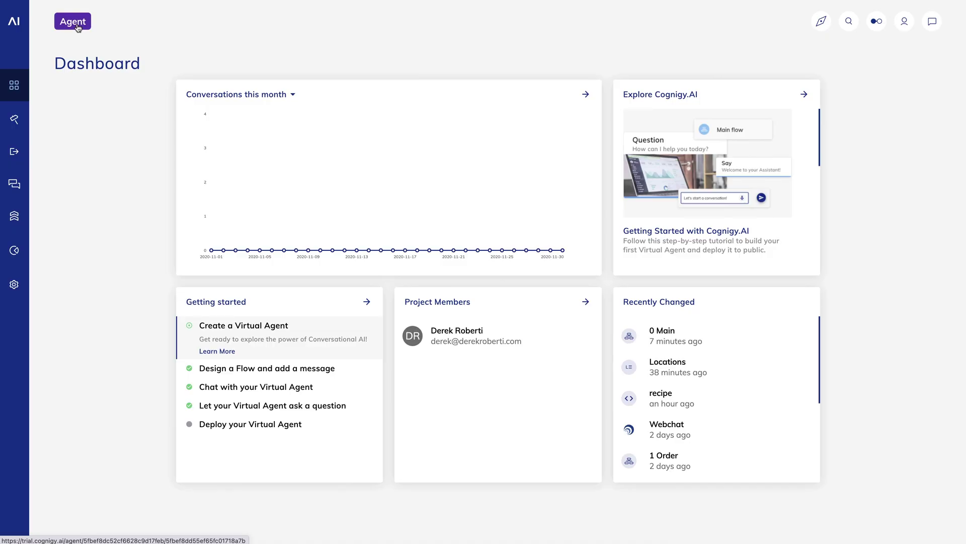
Create a new lexicon named 'Dish' in the agent's Lexicons list.
mouse_move(18, 91)
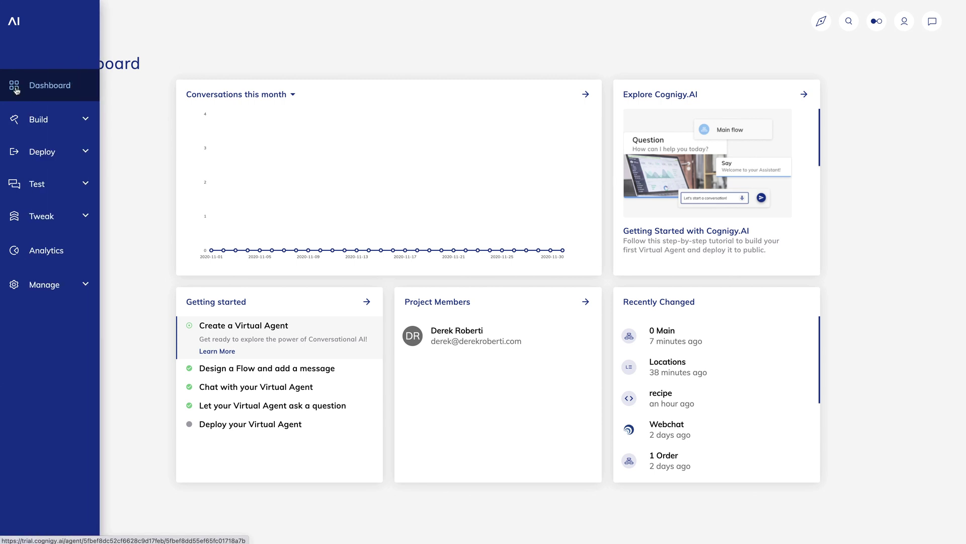
click(34, 121)
click(44, 181)
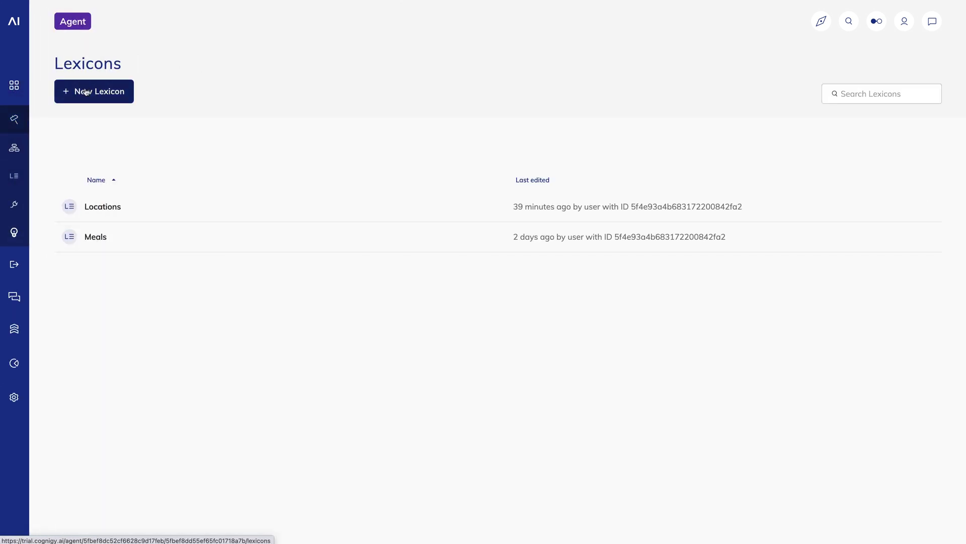
click(86, 91)
text(Dish)
key(Return)
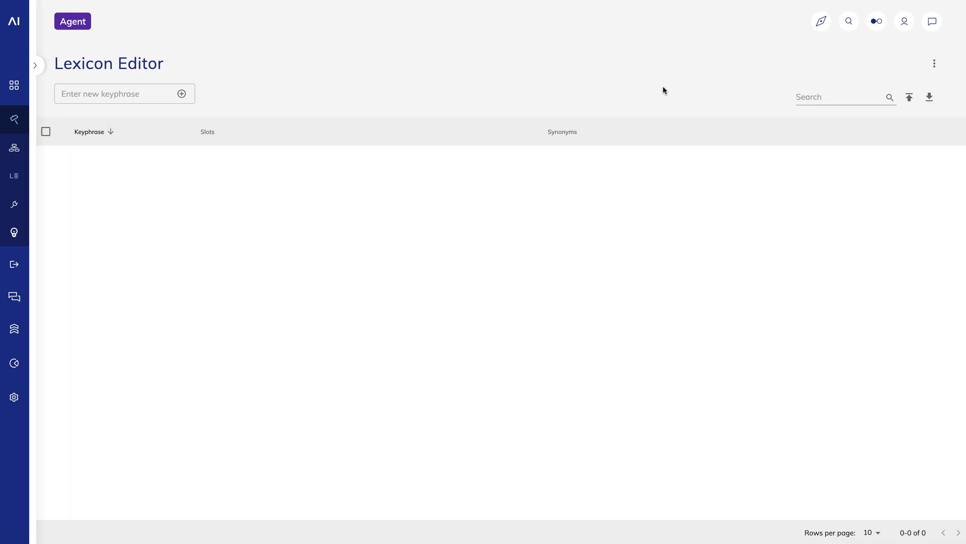
Import the keyphrases from Lexicon.csv into the lexicon.
click(909, 97)
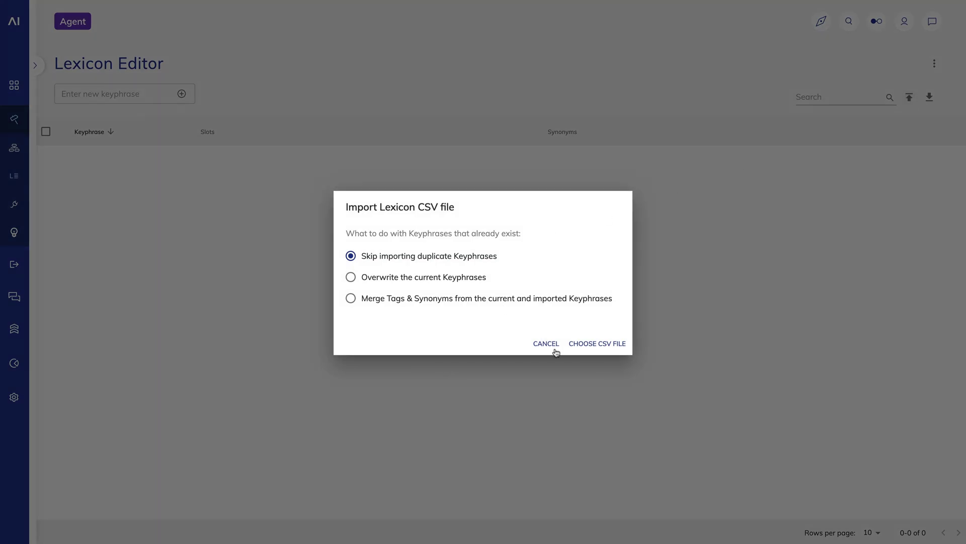
click(579, 343)
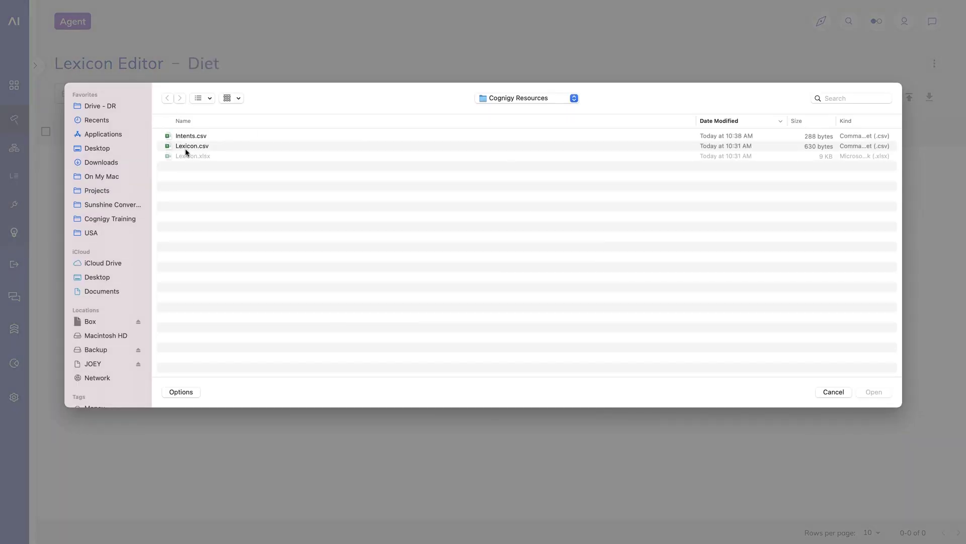
double_click(186, 147)
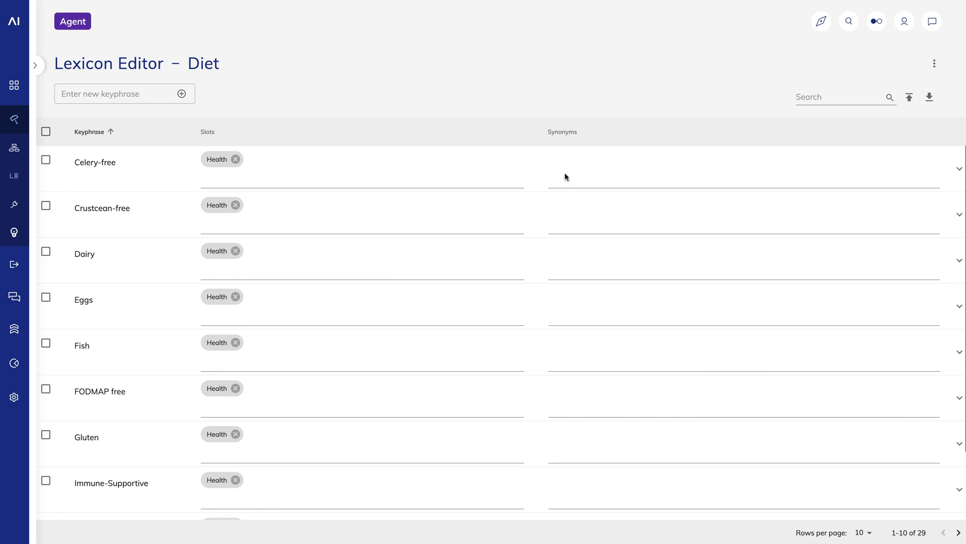
Create a new flow named '3 Diet'.
mouse_move(17, 116)
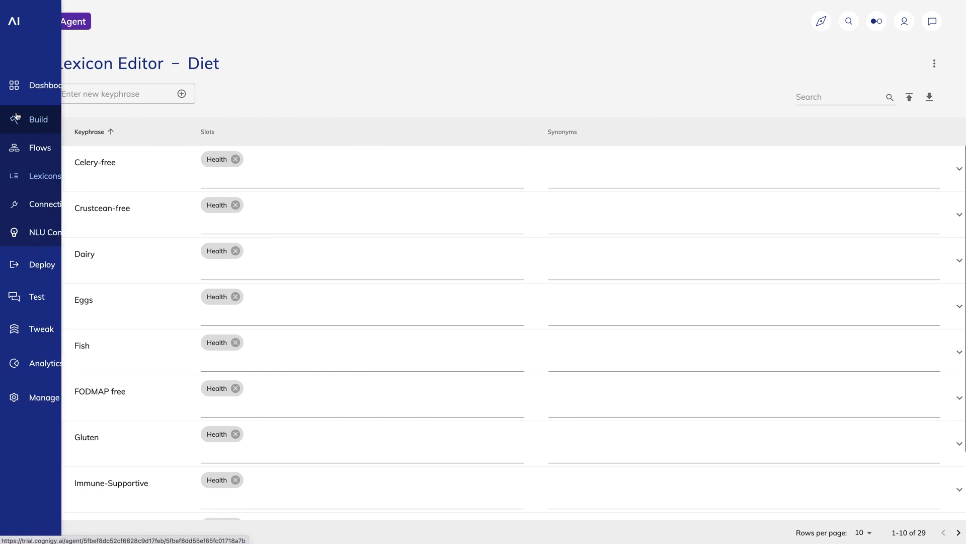
click(39, 151)
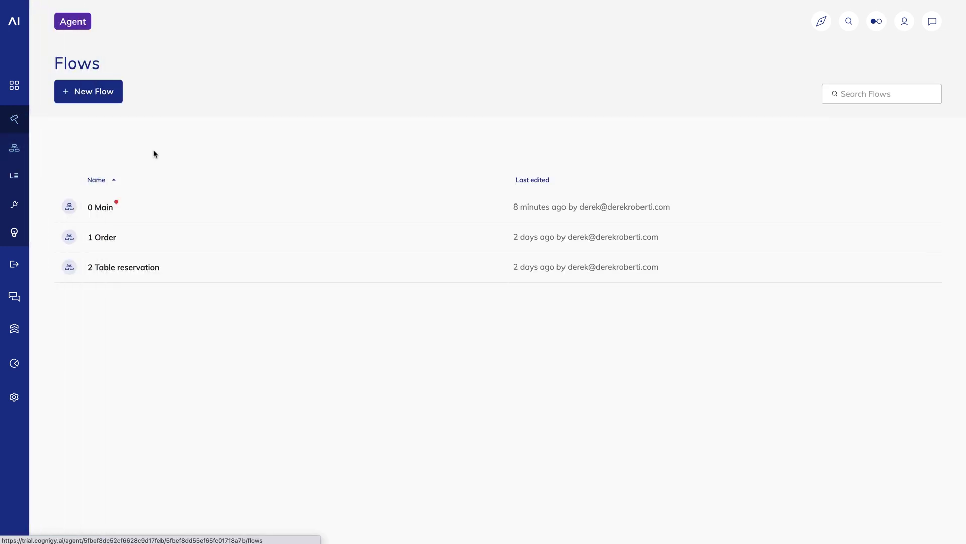
click(87, 97)
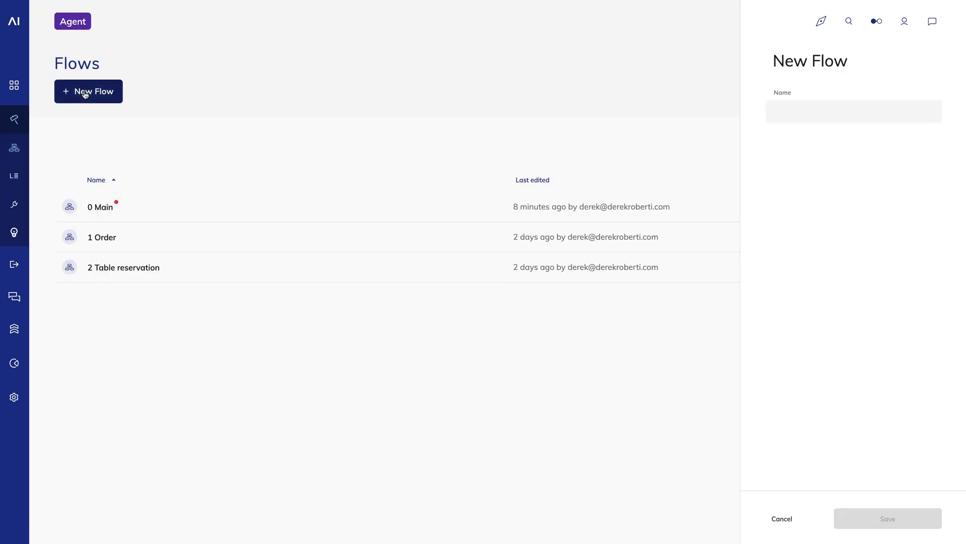
text(3 Diet)
key(Return)
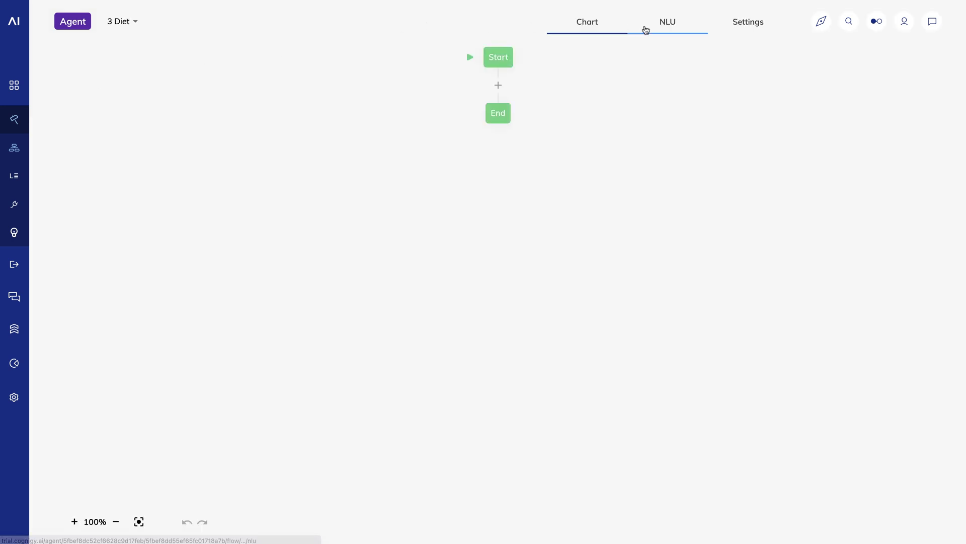
Upload the intents file into the flow's NLU, overwriting existing intents.
click(669, 28)
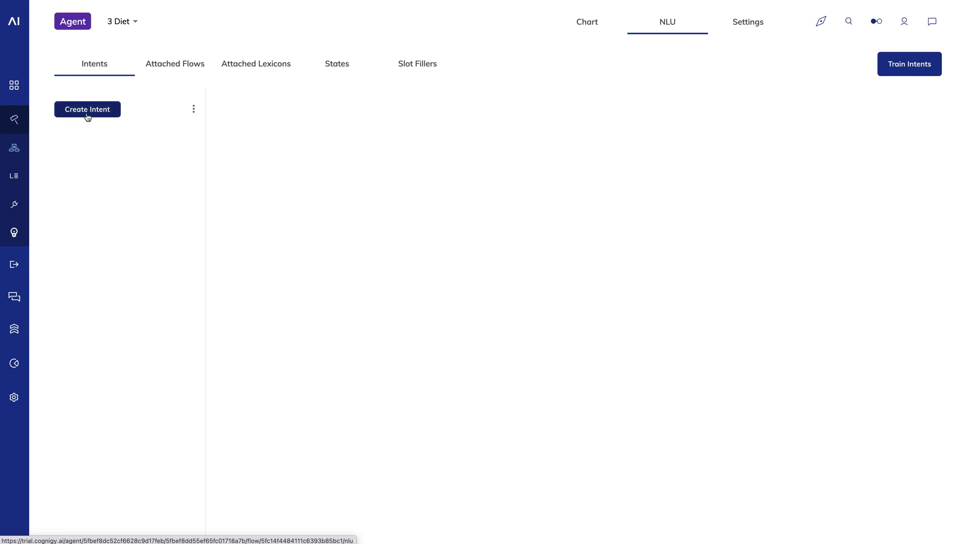
click(195, 110)
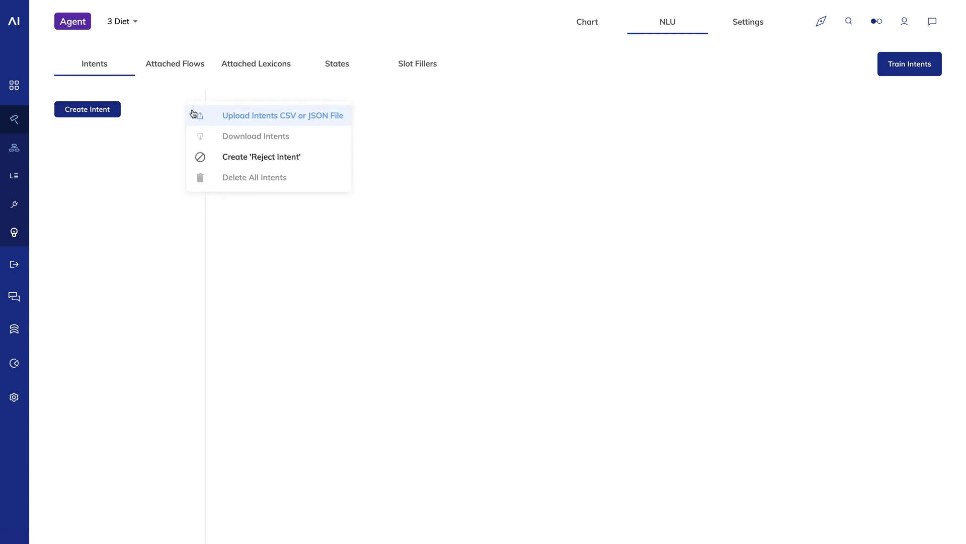
click(250, 117)
click(433, 266)
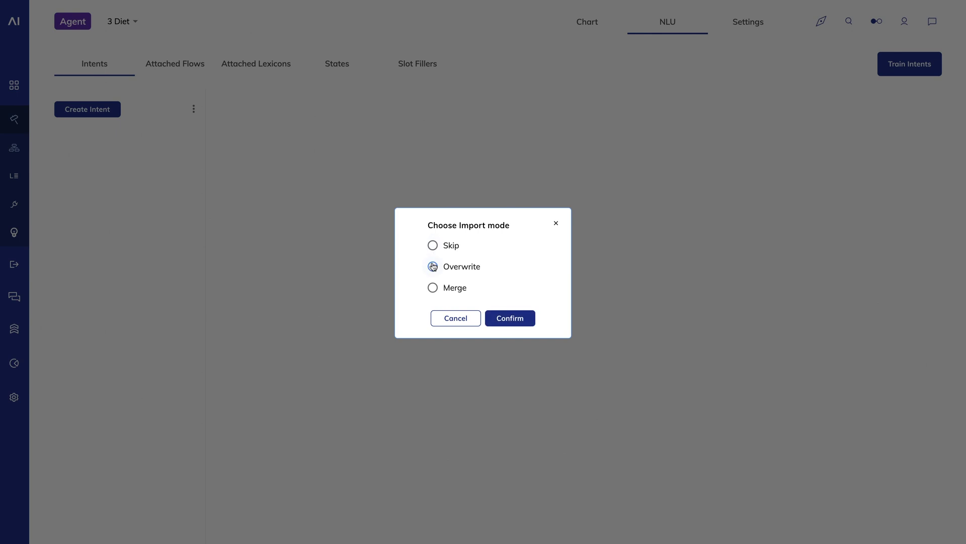
click(510, 319)
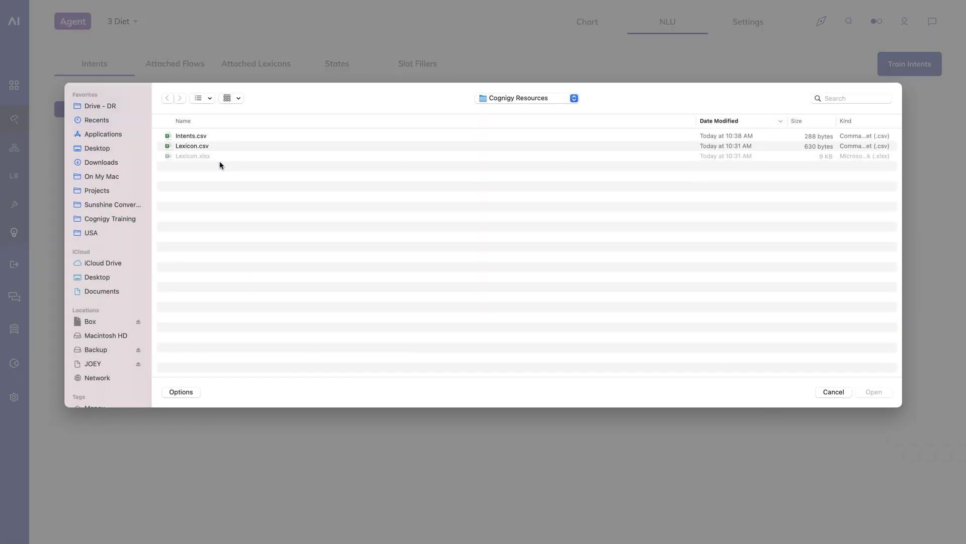
double_click(196, 139)
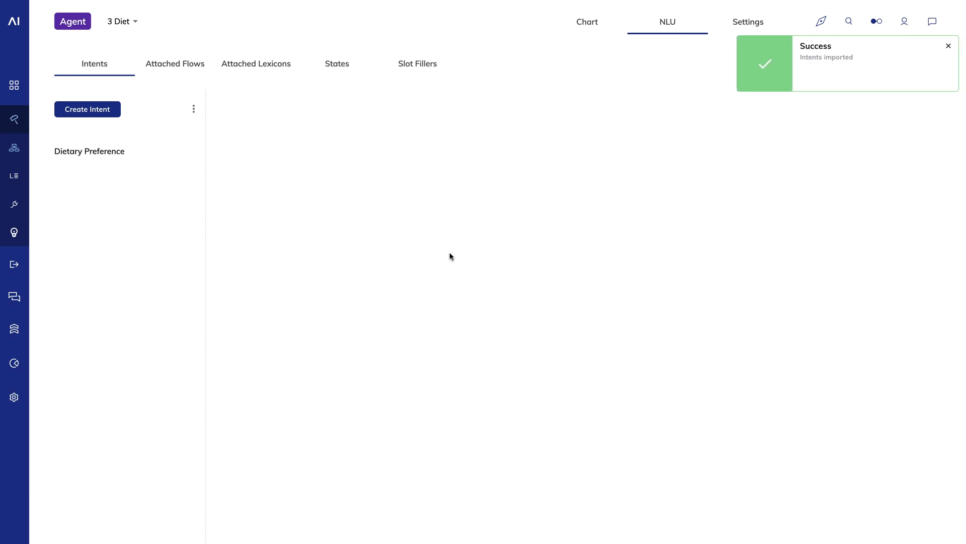
Attach the Diet lexicon to the 3 Diet flow.
click(240, 67)
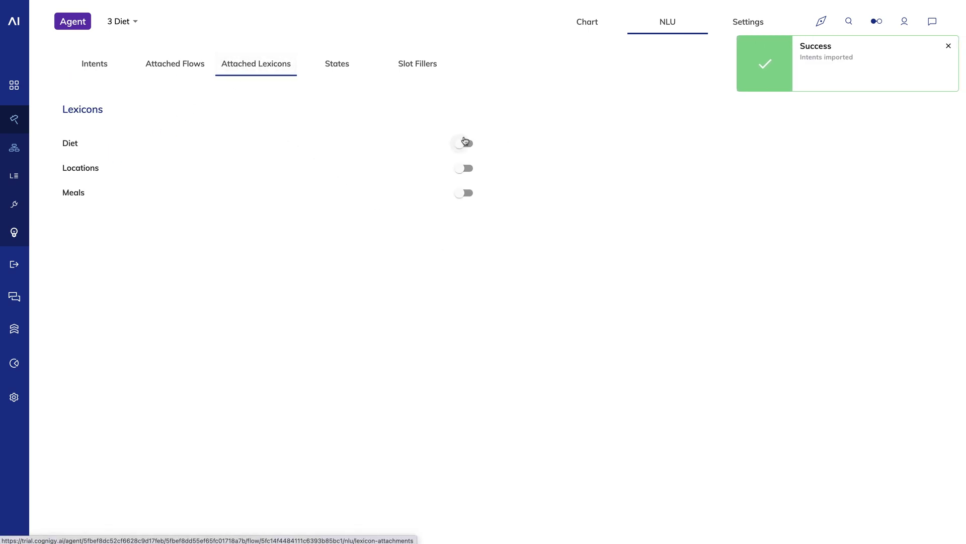
click(467, 144)
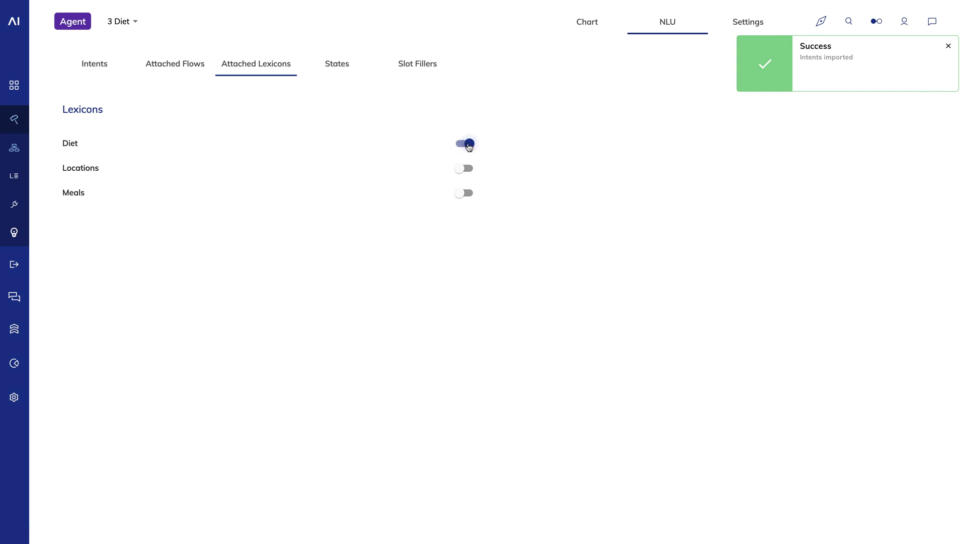
click(103, 65)
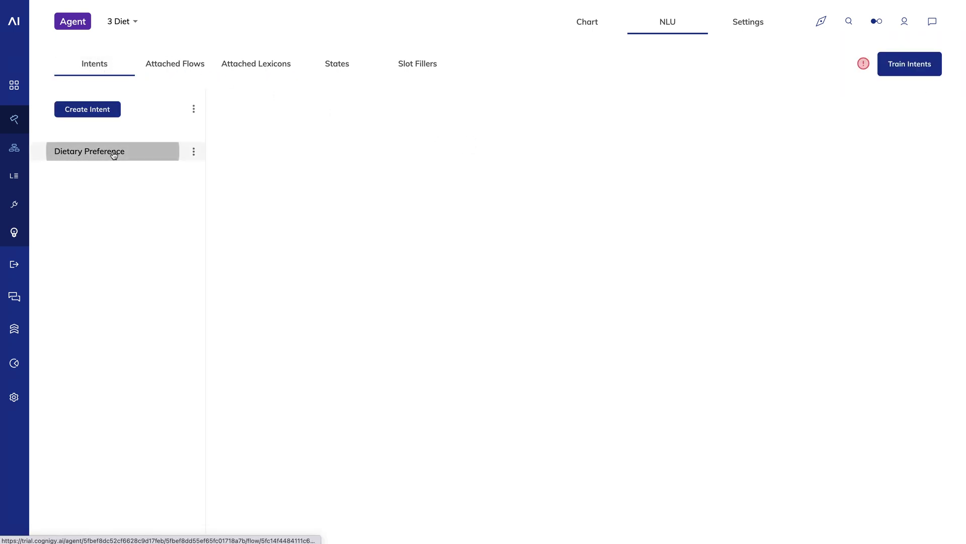
Tag 'vegetarian' in Dietary Preference as a Health lexicon slot, save, and retrain intents.
click(114, 154)
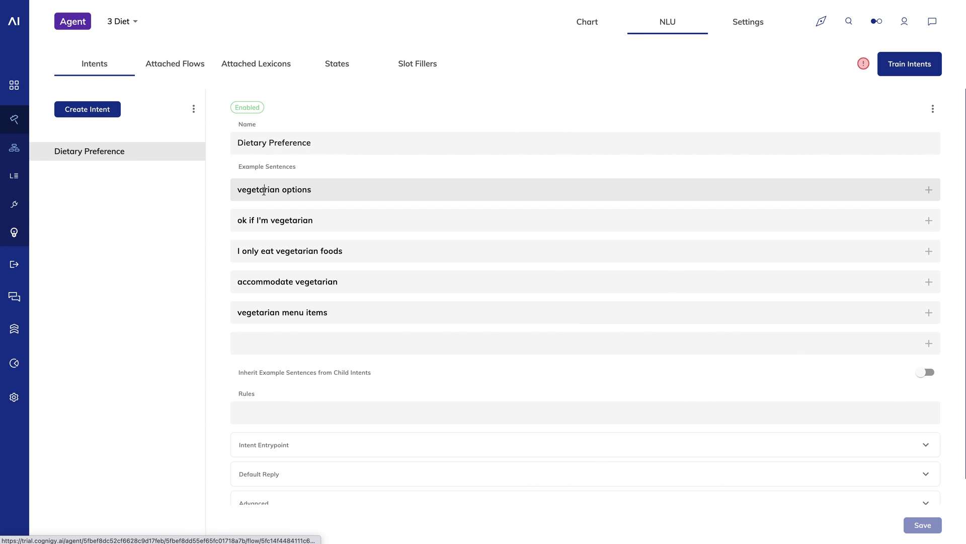
double_click(264, 190)
click(929, 190)
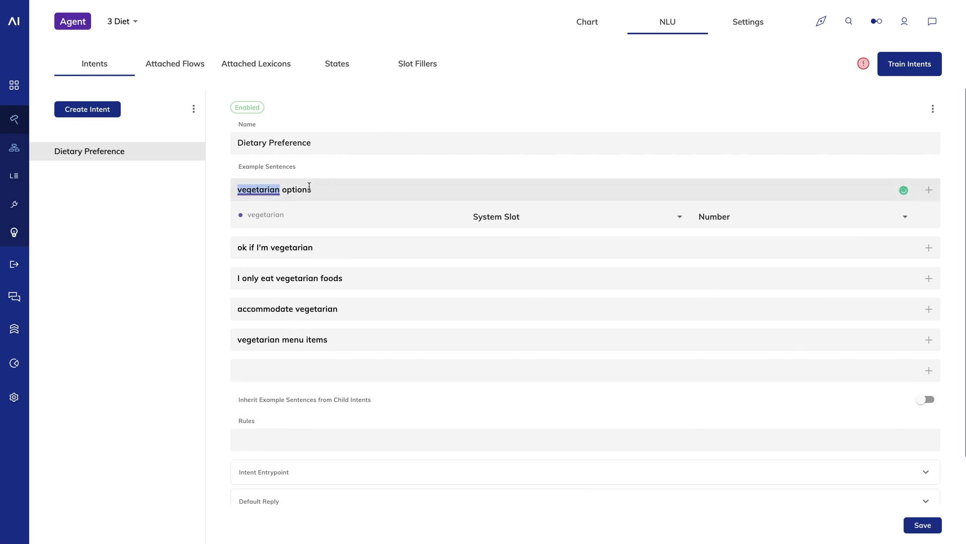
click(528, 215)
click(582, 235)
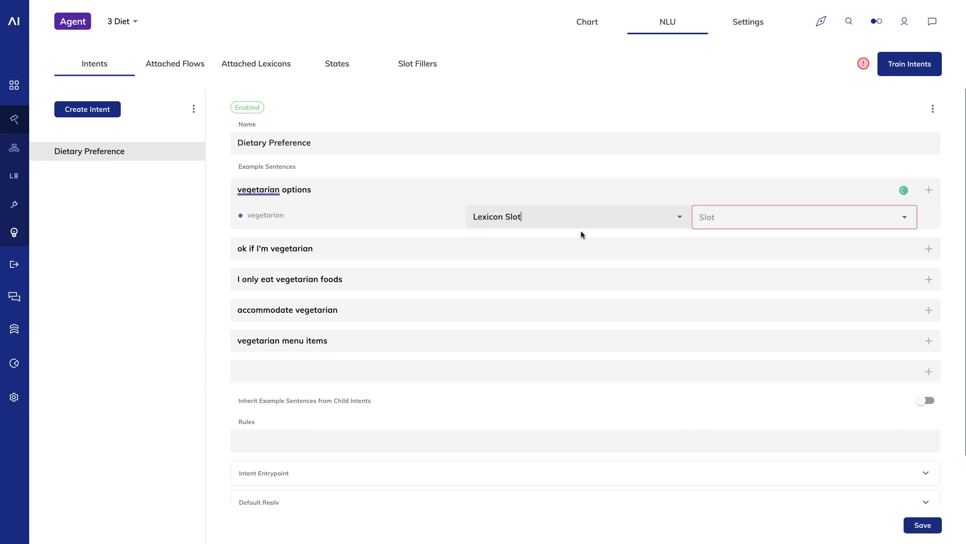
click(720, 217)
click(721, 245)
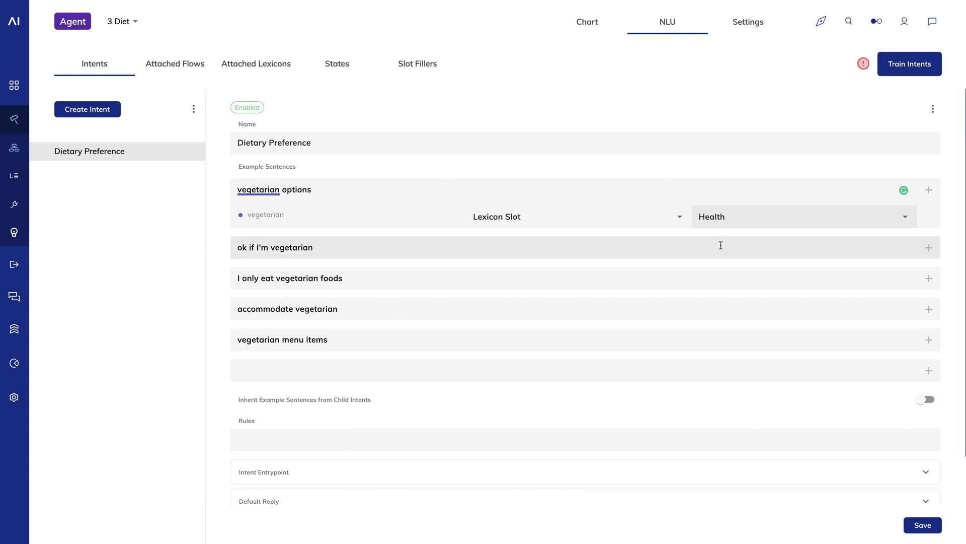
click(923, 525)
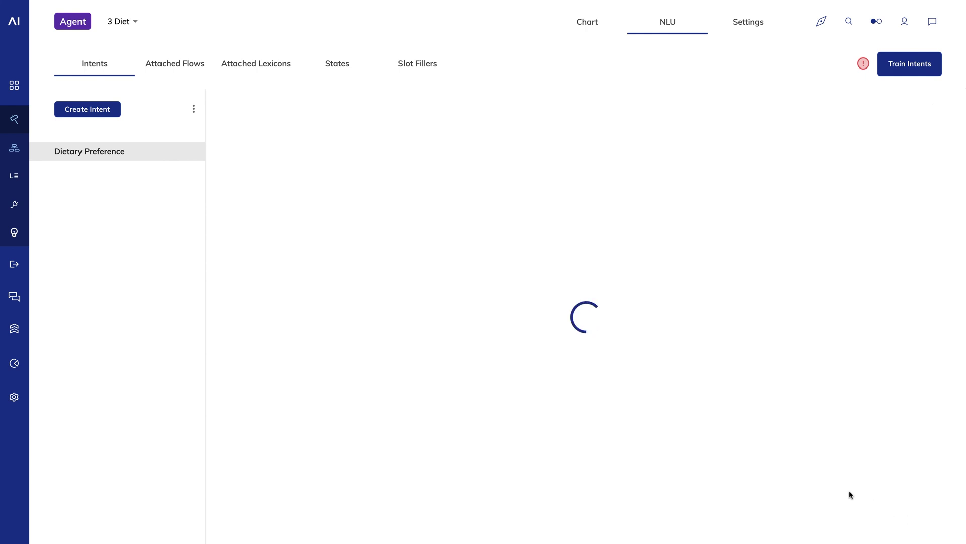
click(909, 66)
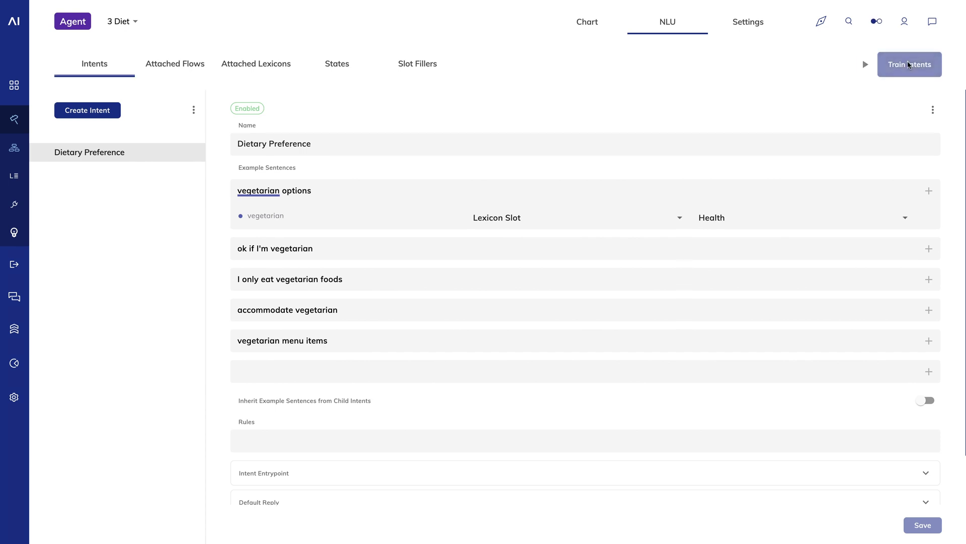
Insert a Once node between Start and End in the flow chart.
click(586, 22)
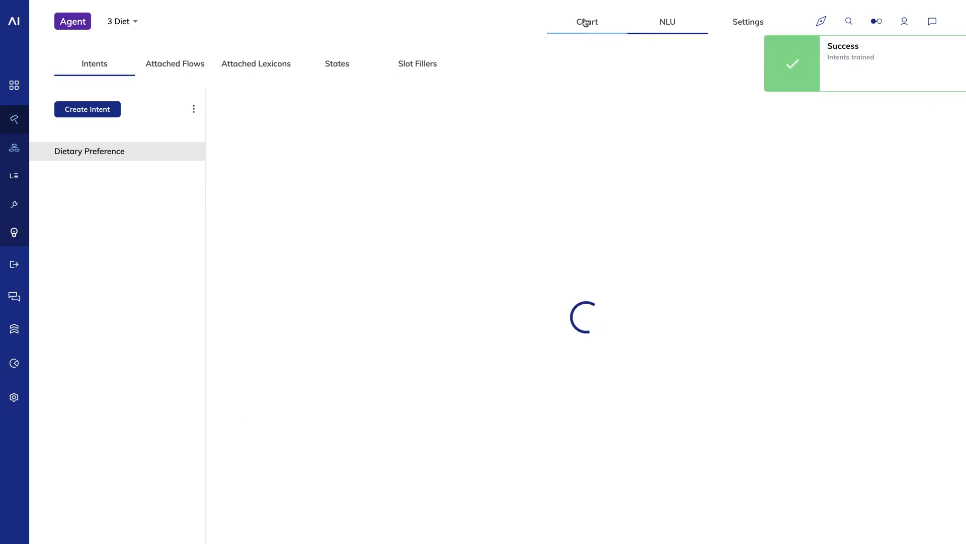
click(498, 85)
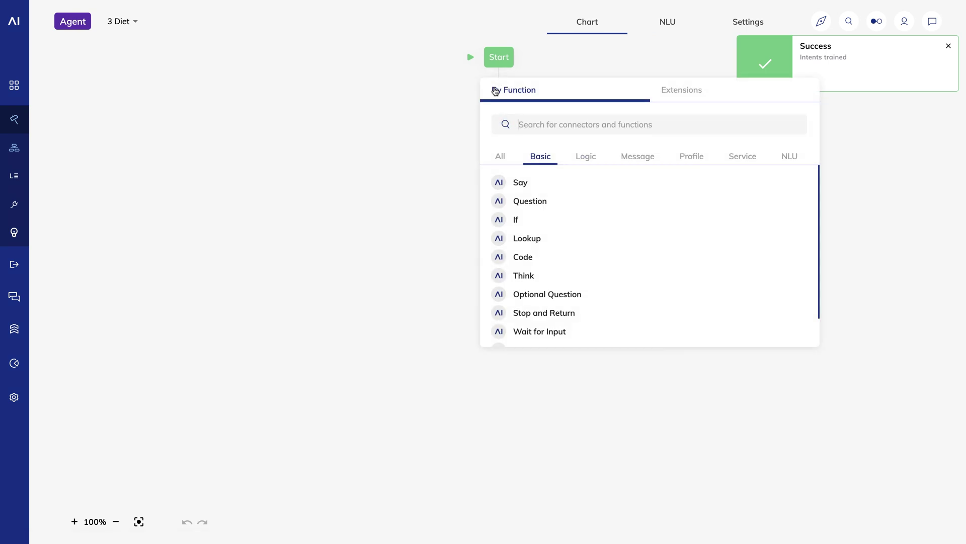
text(Once)
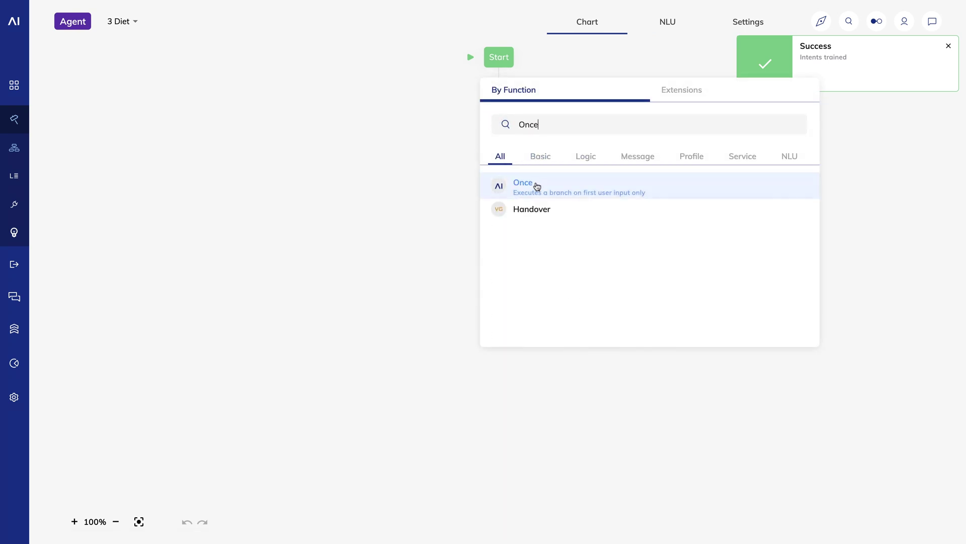
click(536, 184)
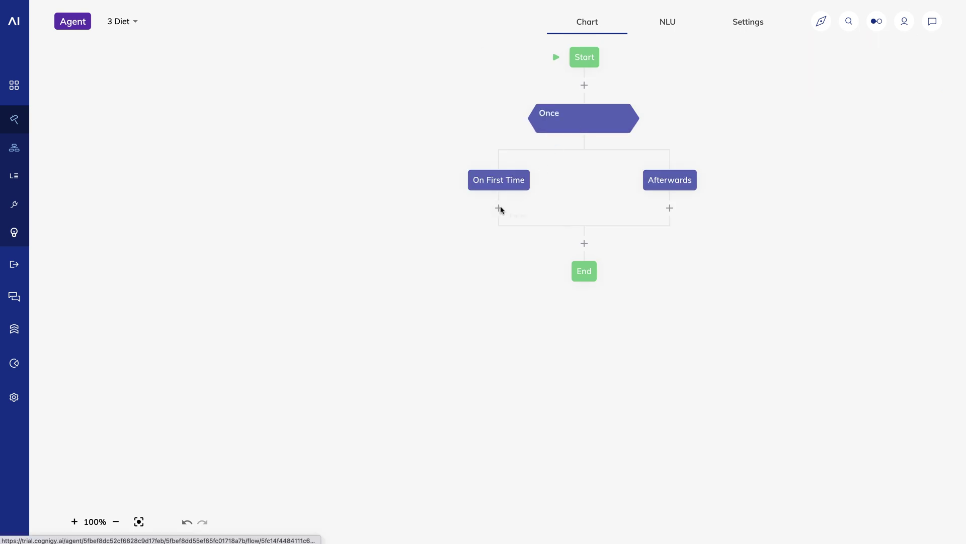
Paste the Title Message card under On First Time and add a Say node below it.
key(ctrl+v)
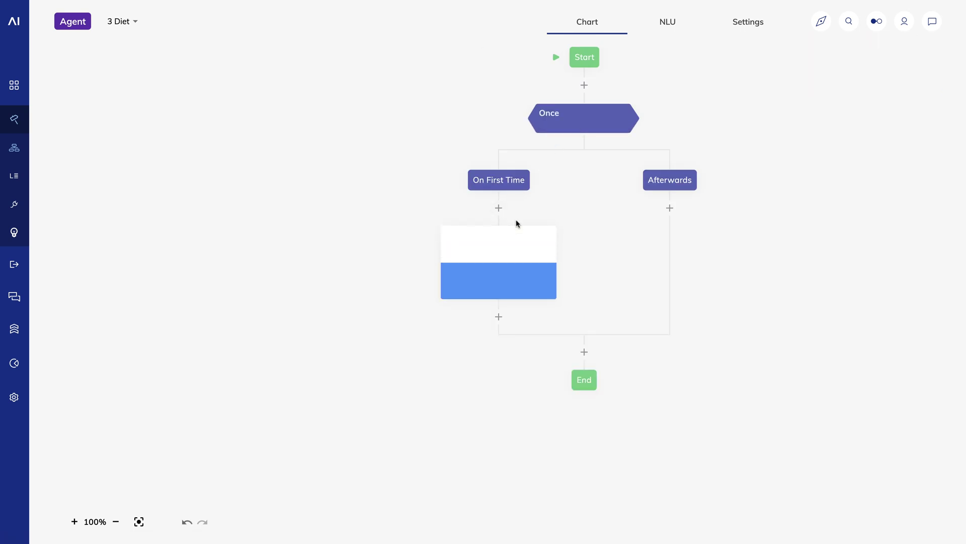
click(499, 317)
click(538, 370)
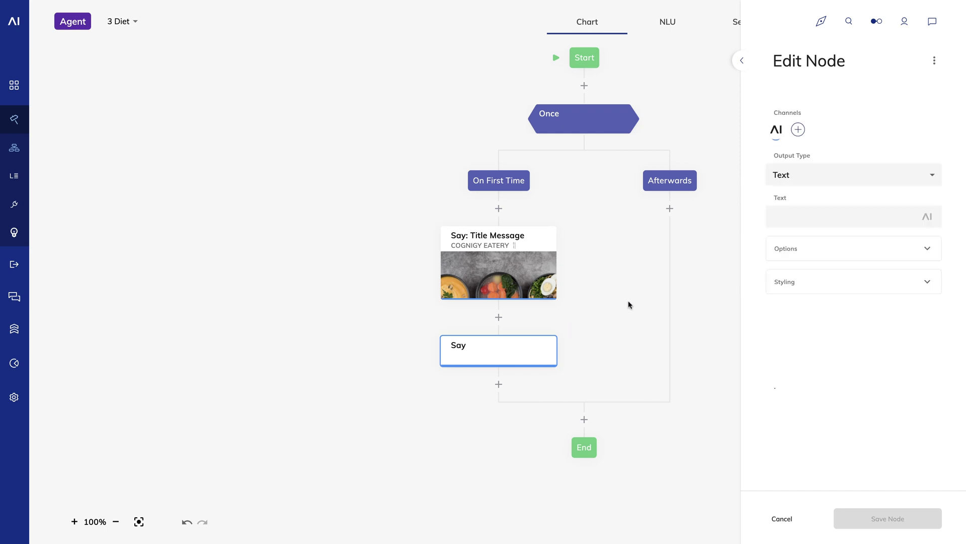
Set the Say node's text to 'How may I help you today?' and save it.
click(800, 216)
text(How ma)
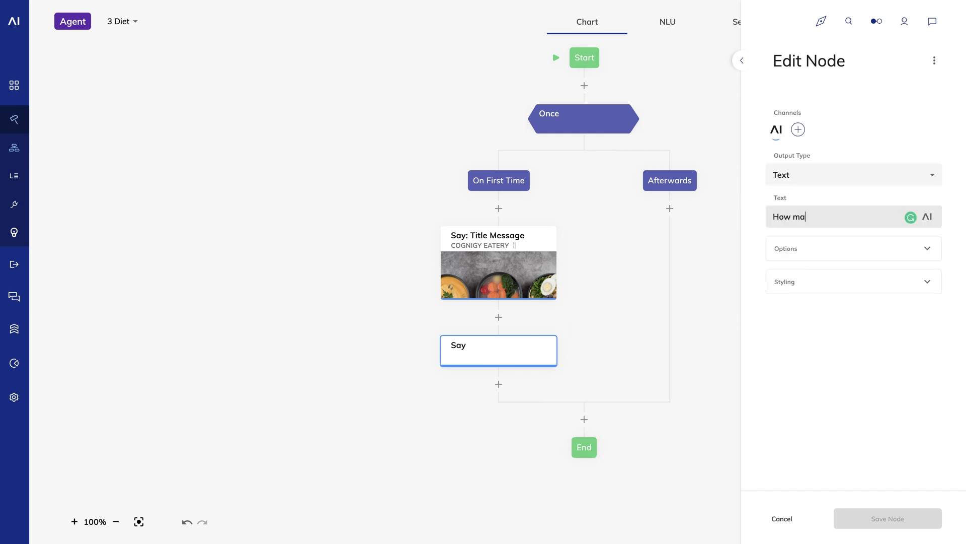
text(y I help you today)
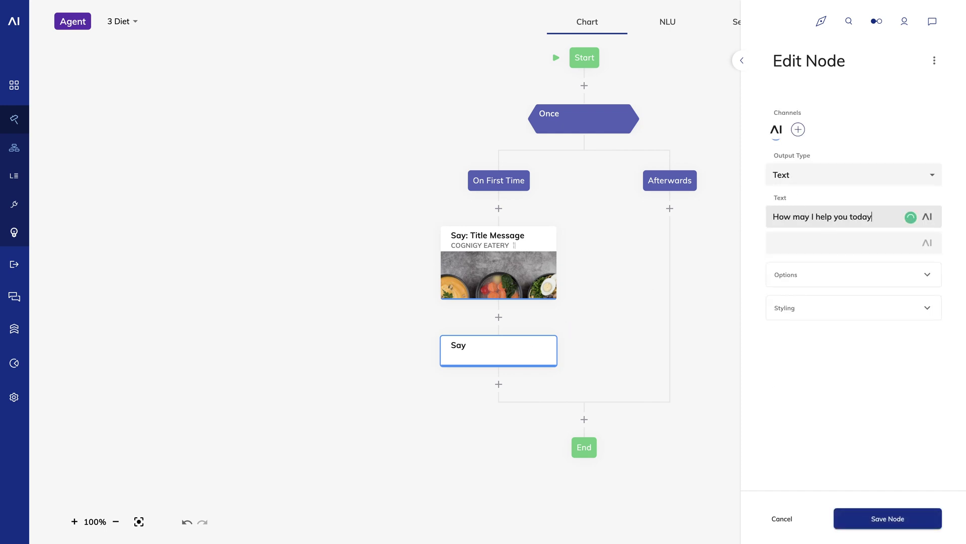
text(?)
click(898, 521)
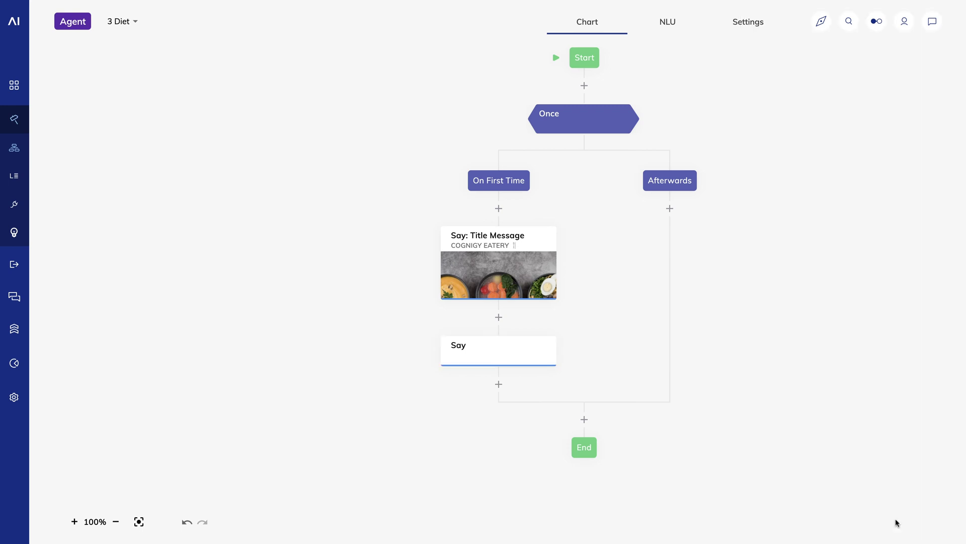
Add an intent Lookup node before the end of the flow.
click(584, 419)
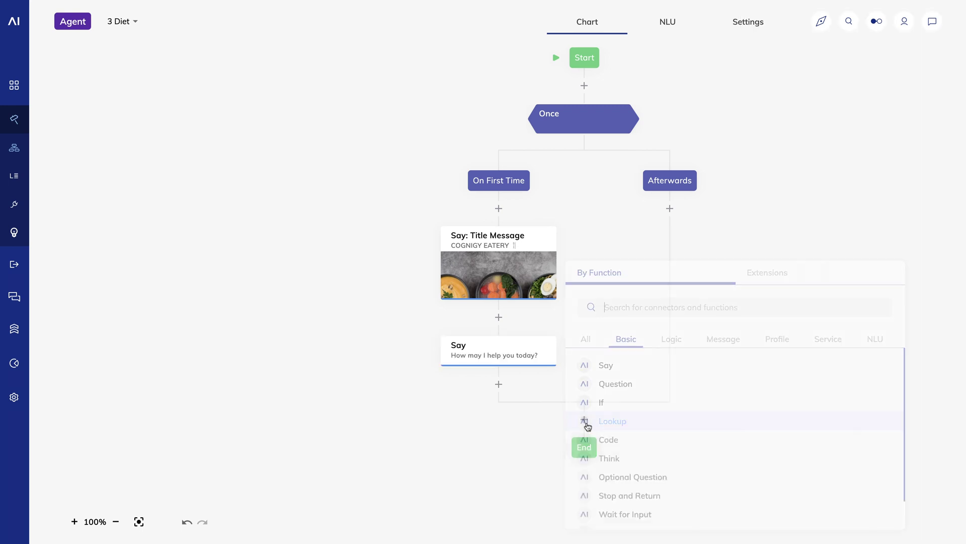
click(639, 436)
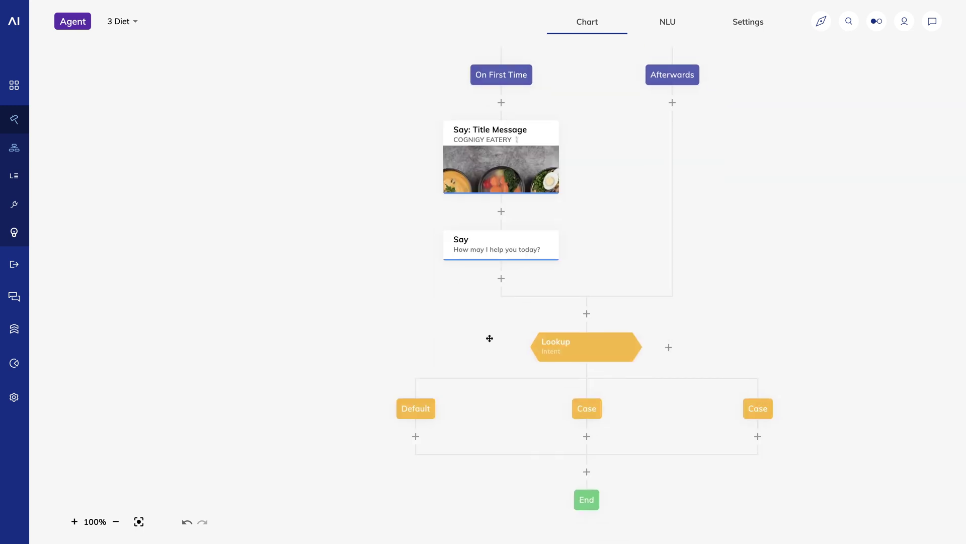
click(573, 395)
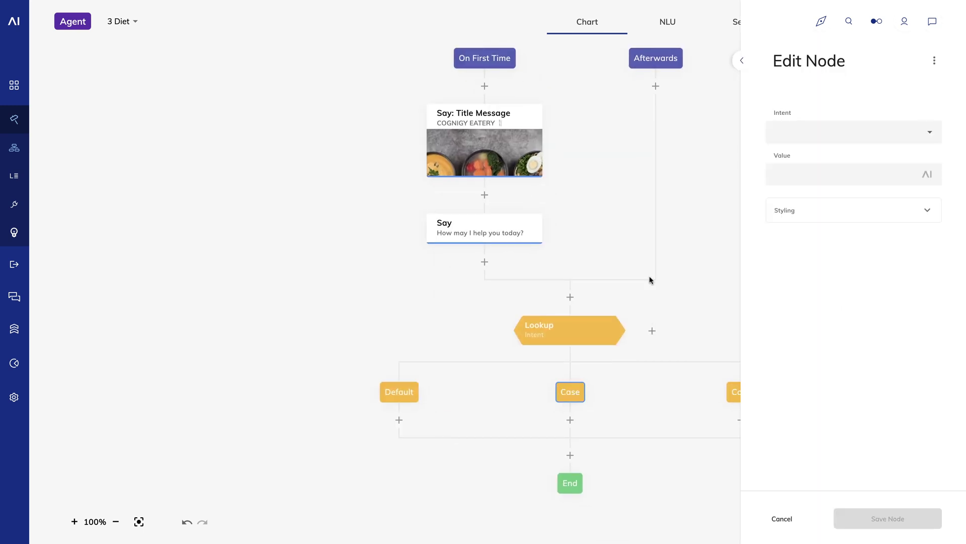
Set the middle Lookup case to the Dietary Preference intent and save.
click(930, 132)
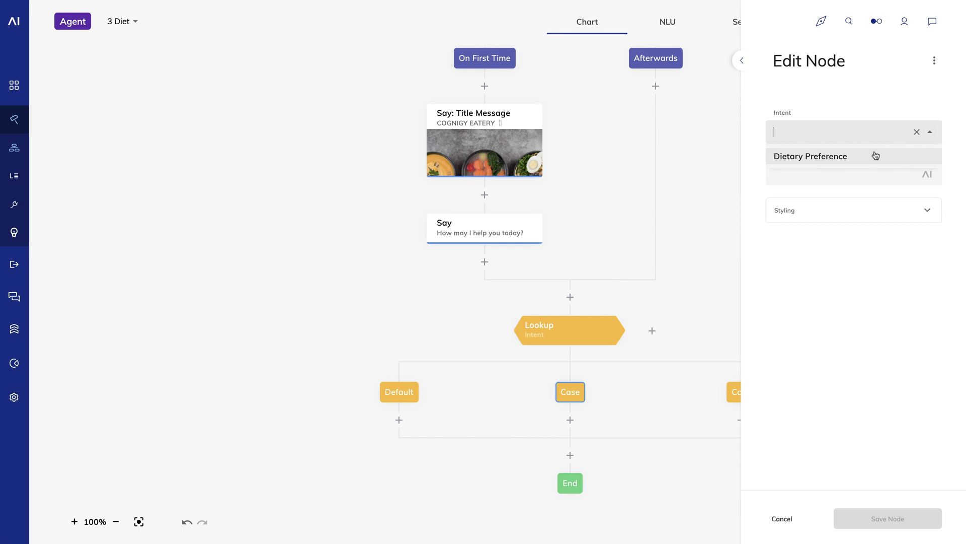
click(871, 155)
click(895, 527)
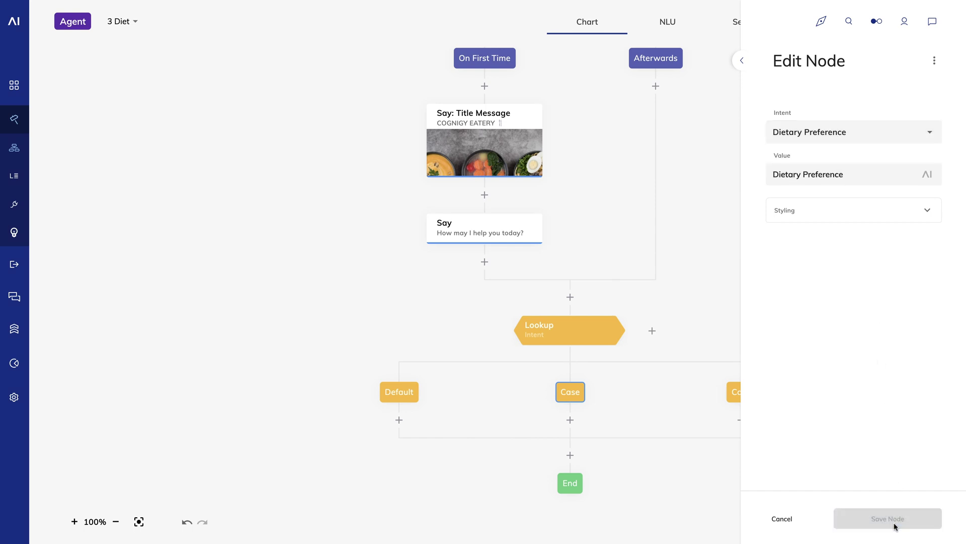
Add a Say node under Dietary Preference reading 'We support a variety of dietary restrictions.'.
drag(838, 471, 804, 255)
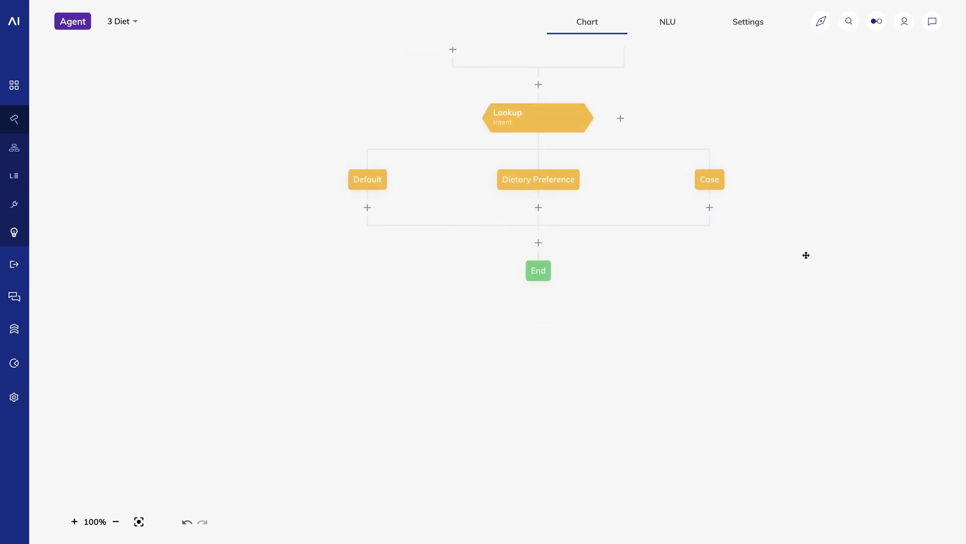
click(538, 208)
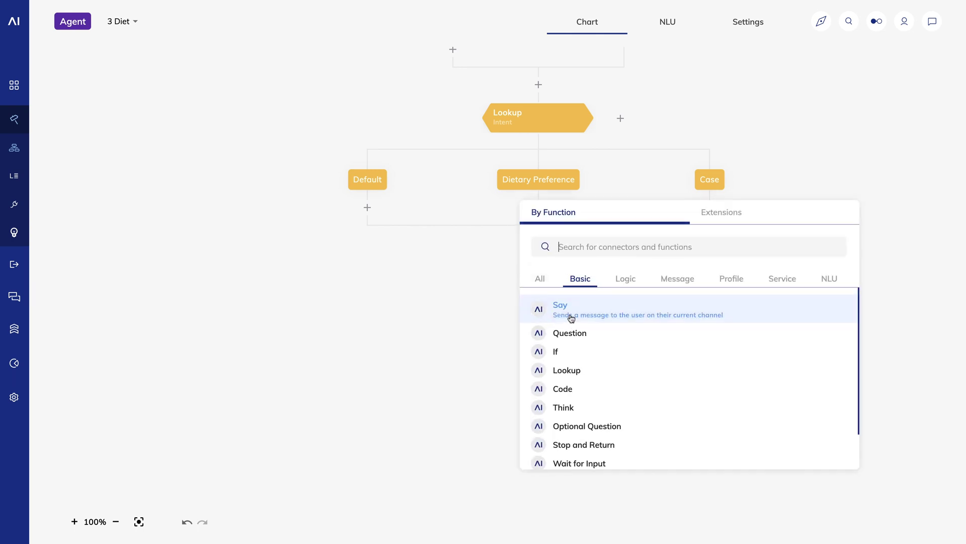
key(Escape)
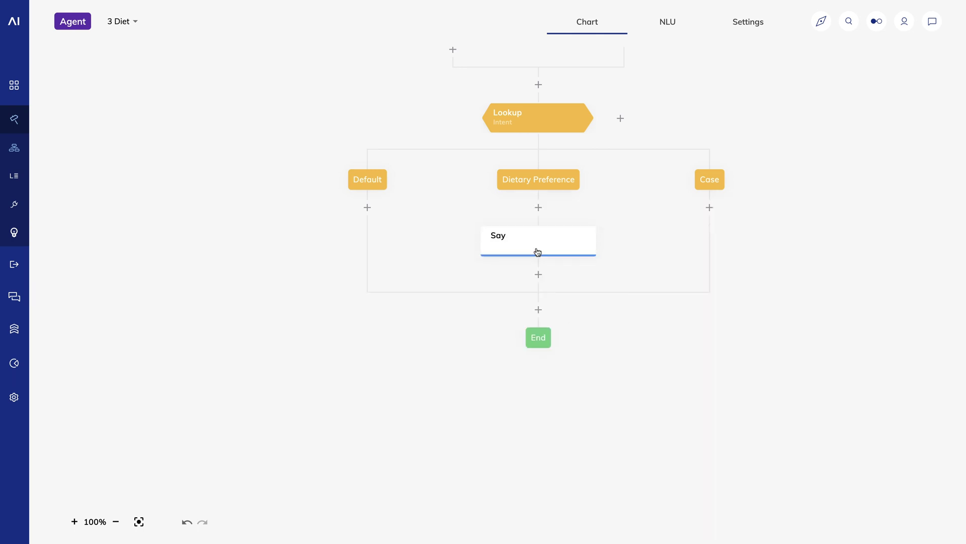
click(535, 250)
click(816, 211)
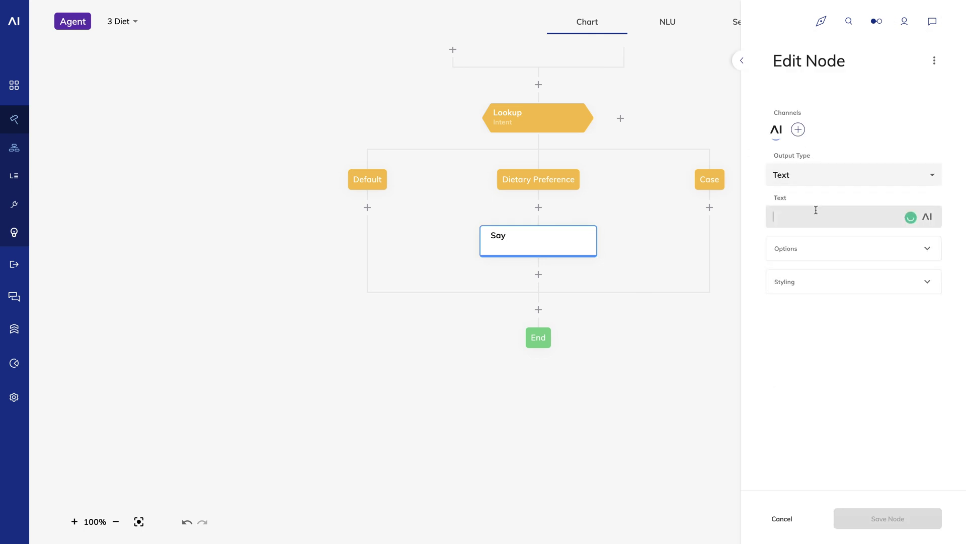
text(We support a variety of die)
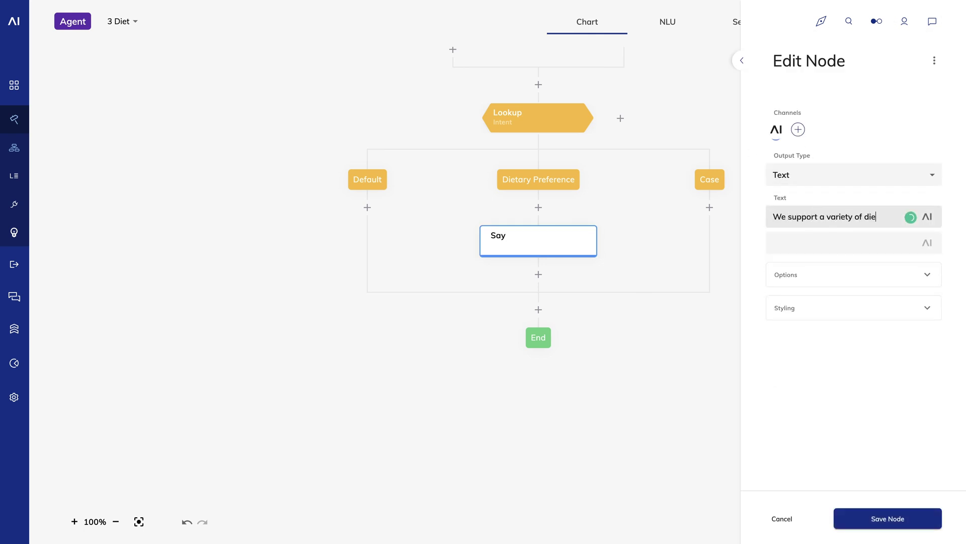
text(tary restrictions.)
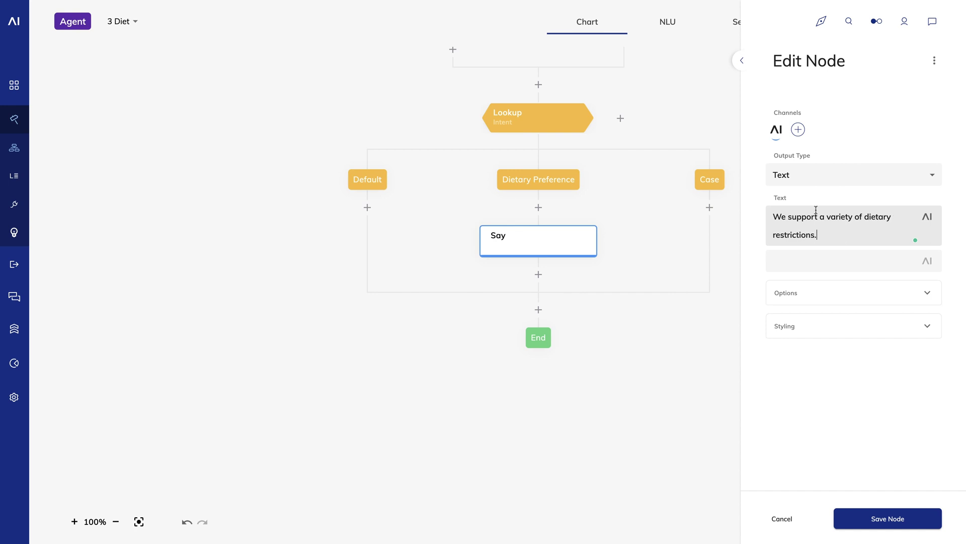
click(882, 522)
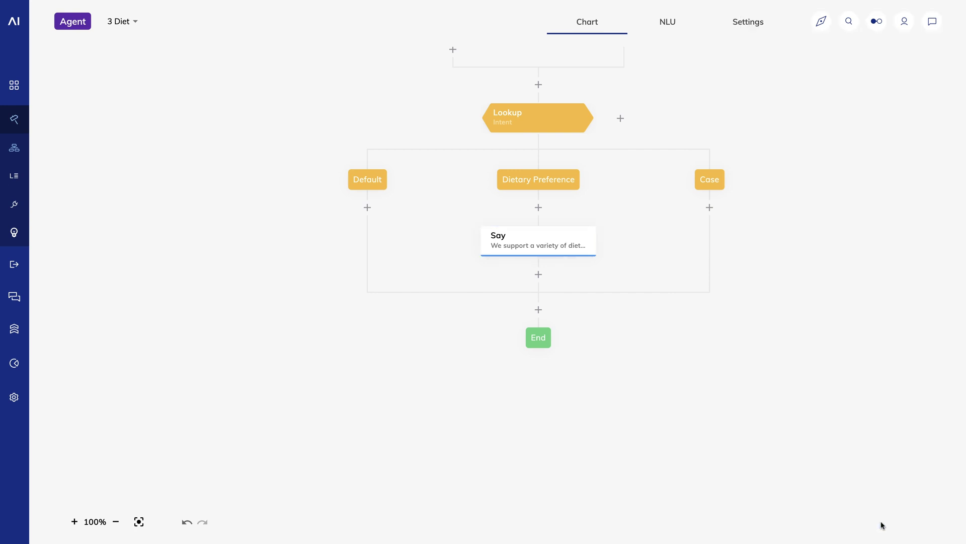
Add a second Lookup node below the dietary restrictions reply.
click(538, 276)
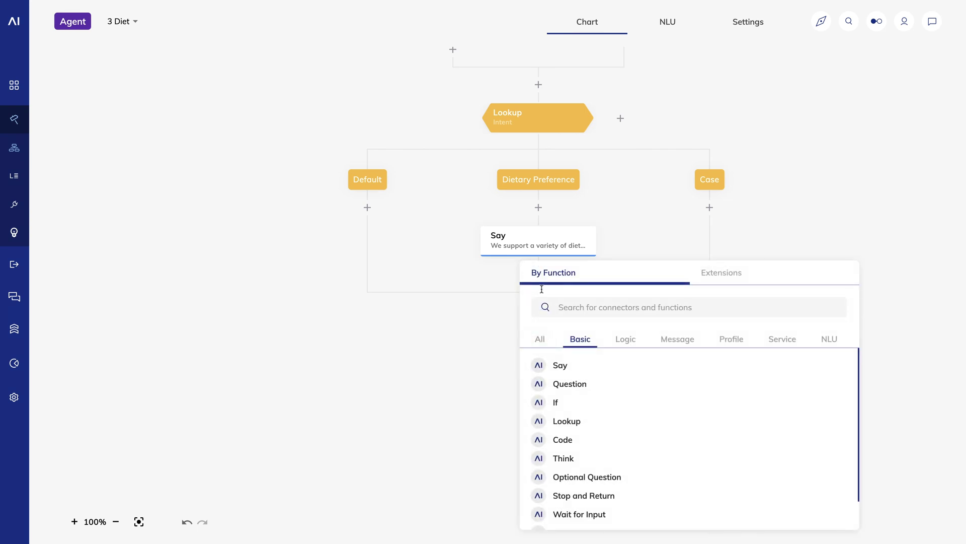
click(562, 428)
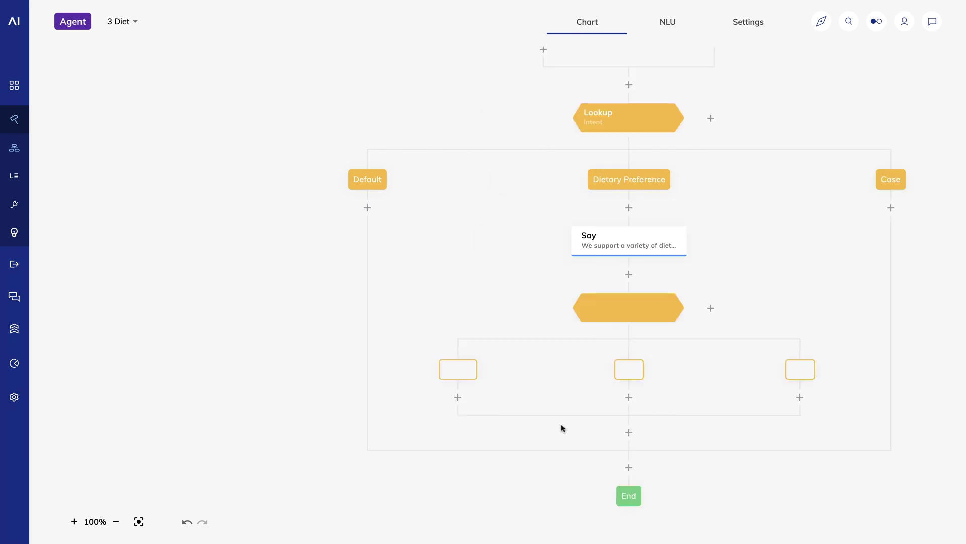
click(622, 314)
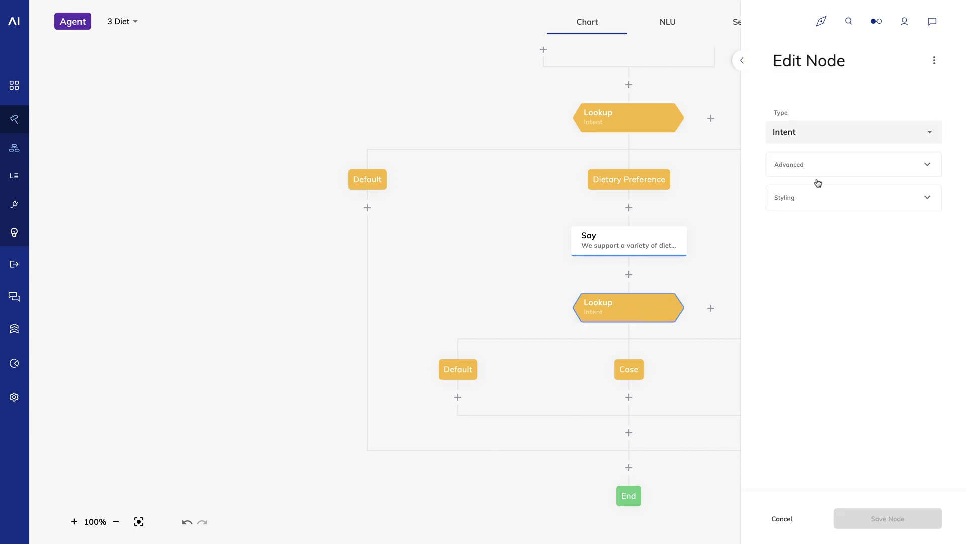
Set the Lookup type to CognigyScript with operator ci.slots.Health[0].keyphrase and save.
click(931, 137)
click(879, 220)
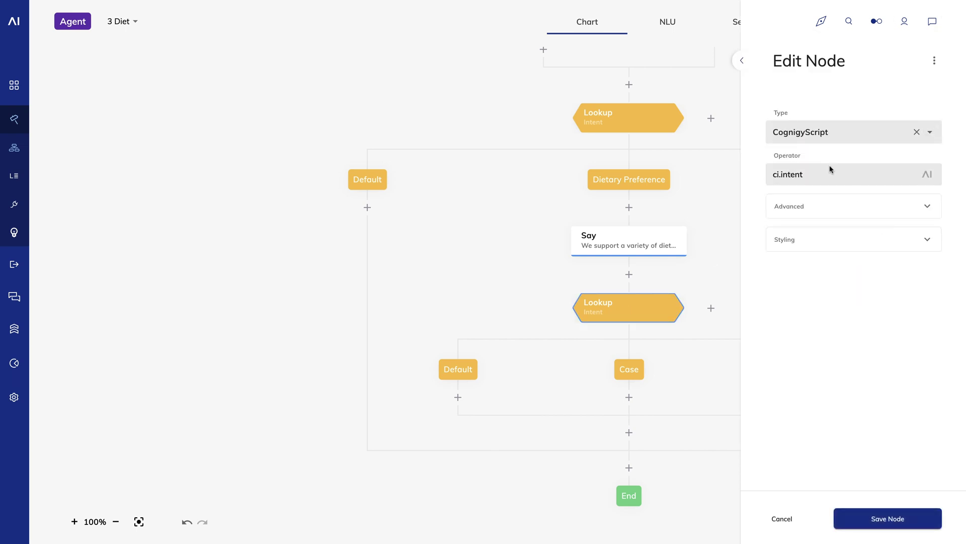
click(810, 171)
key(ctrl+a)
key(BackSpace)
text(ci.slots.Health[0].keyphrase)
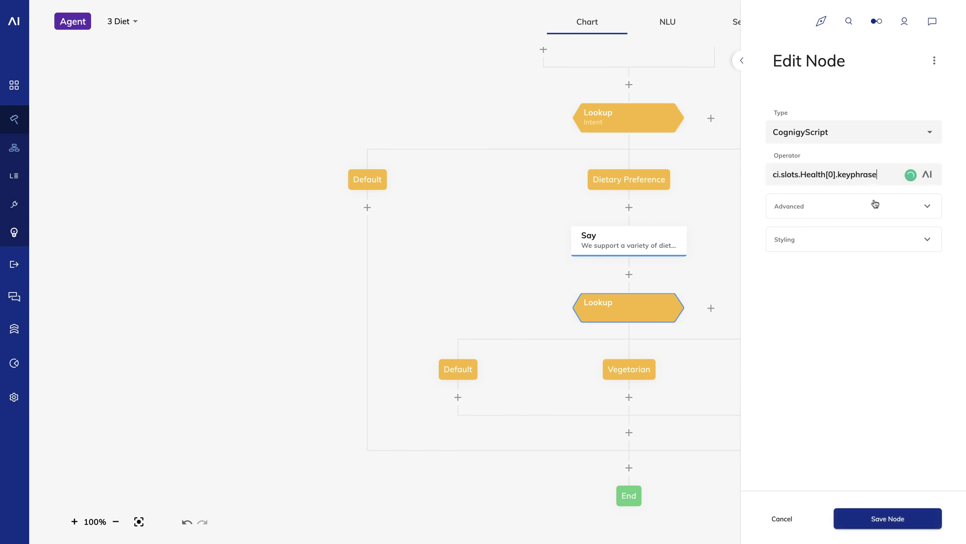
click(880, 522)
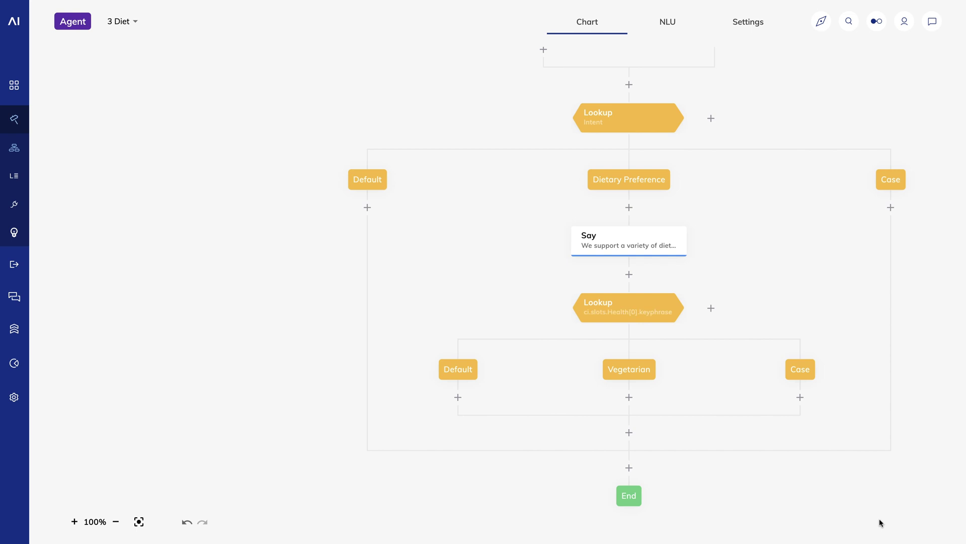
Add and save a Say node under Vegetarian reading 'We have many vegetarian options.'.
click(629, 399)
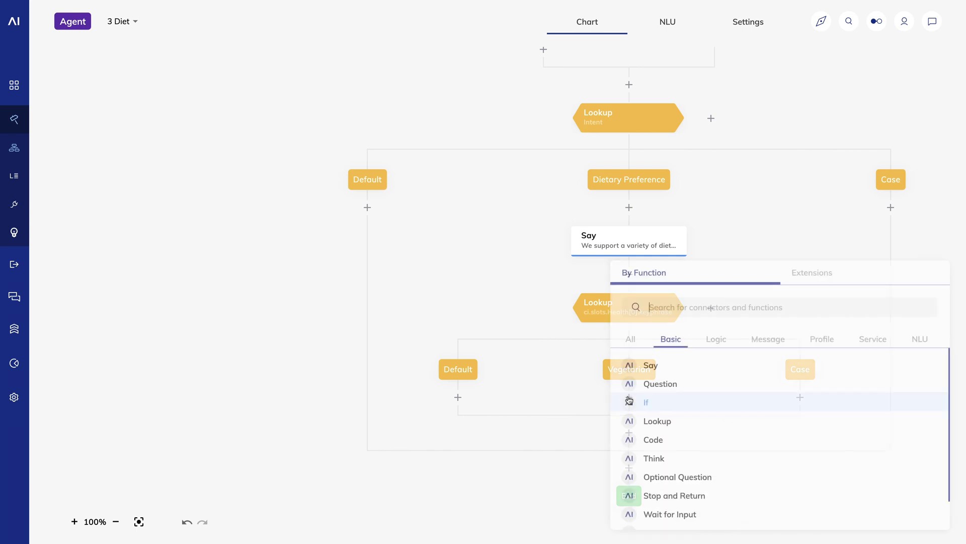
click(656, 367)
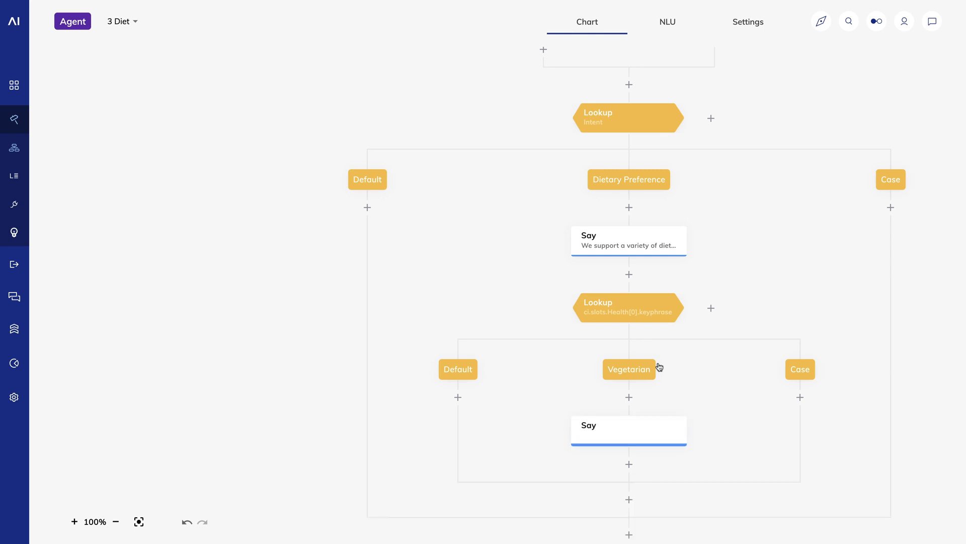
click(616, 440)
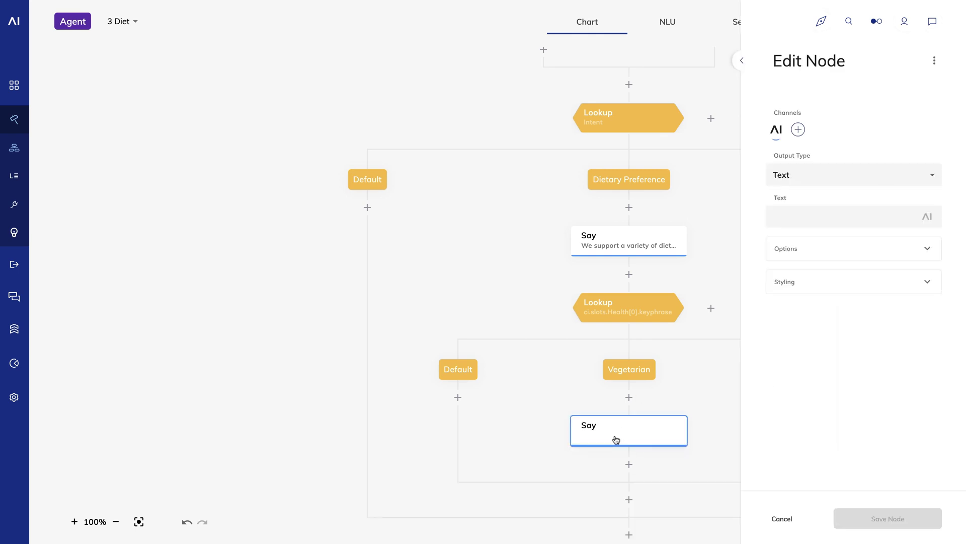
click(796, 220)
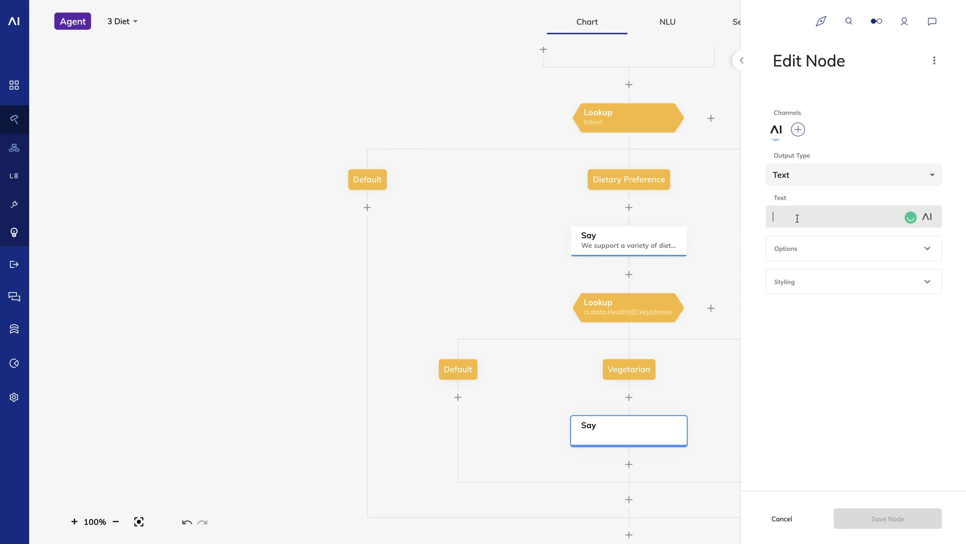
text(We have many )
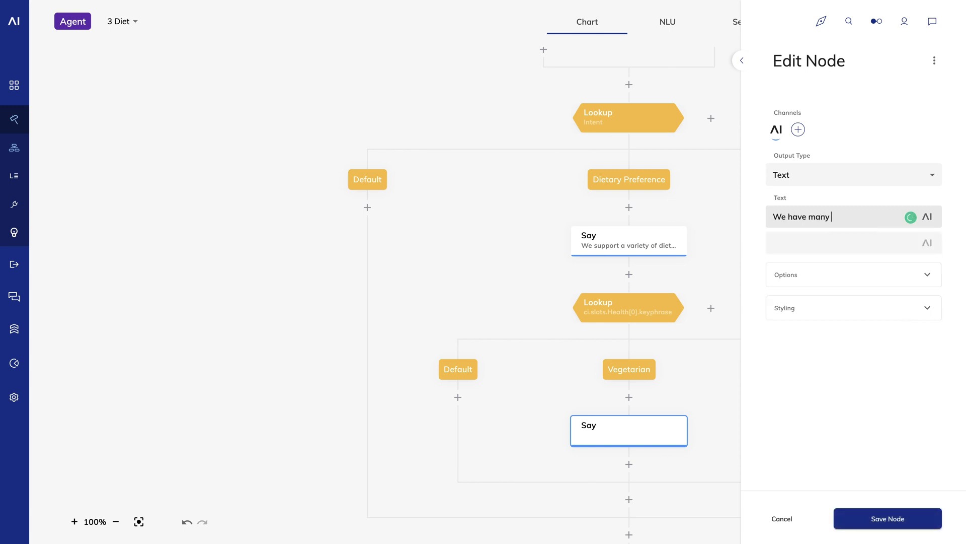
text(vegetarian options.)
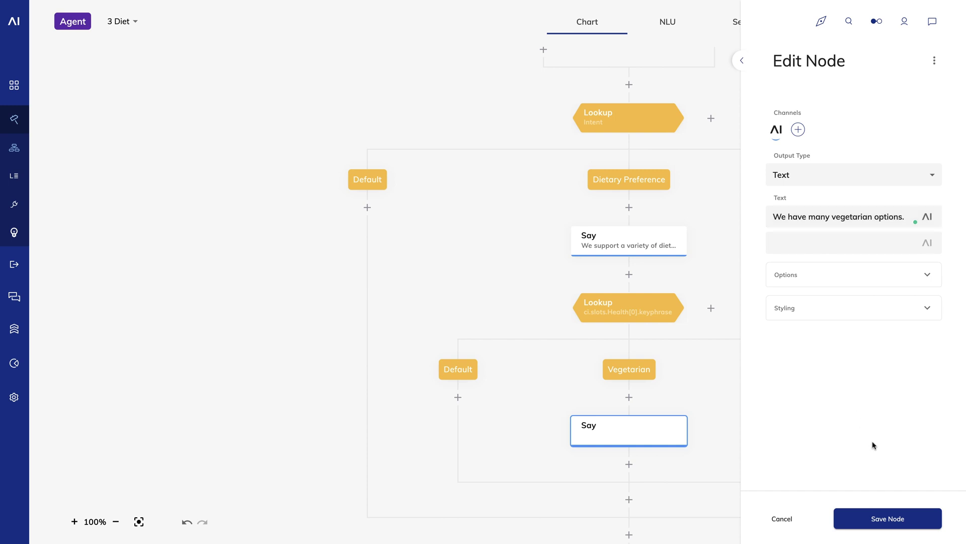
click(886, 520)
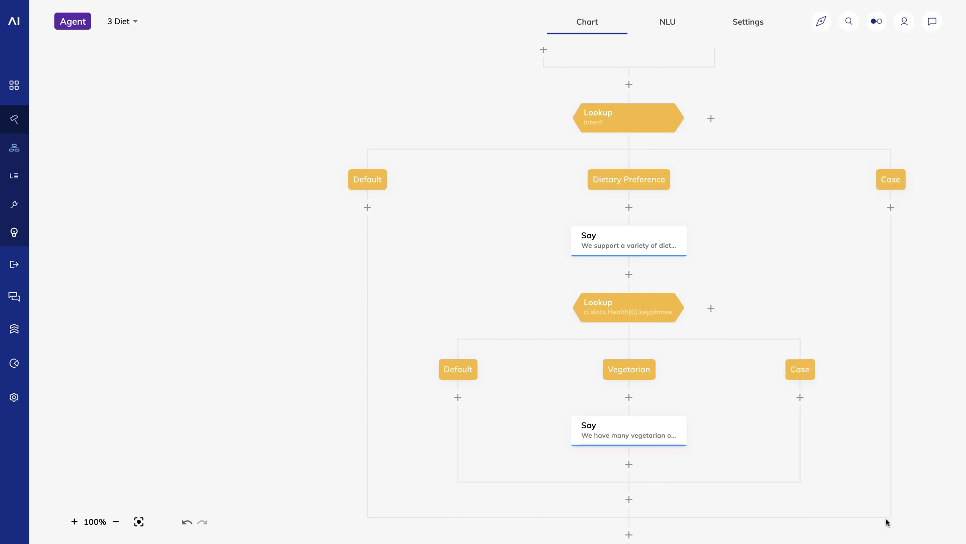
In the test chat, send 'hi' then 'do you offer vegetarian options?'.
click(932, 21)
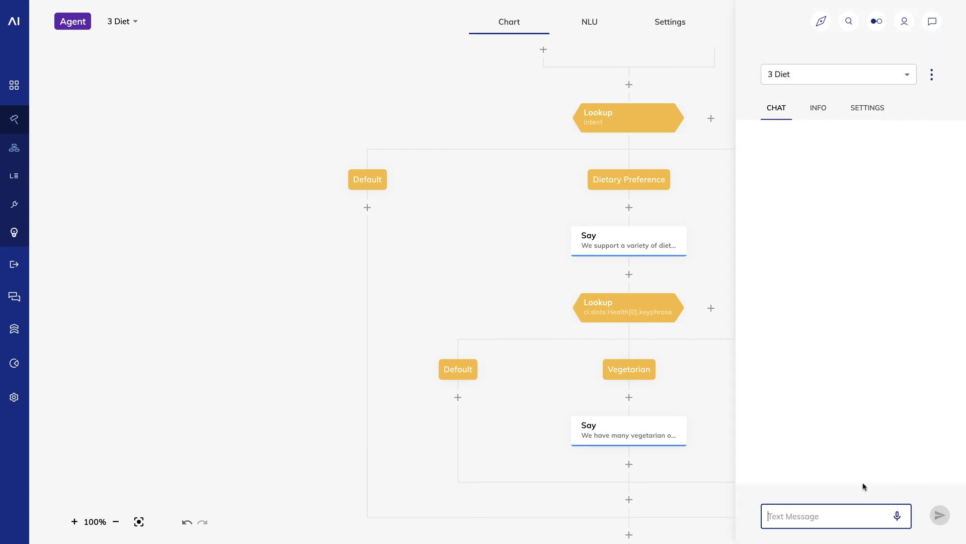
text(hi)
key(Return)
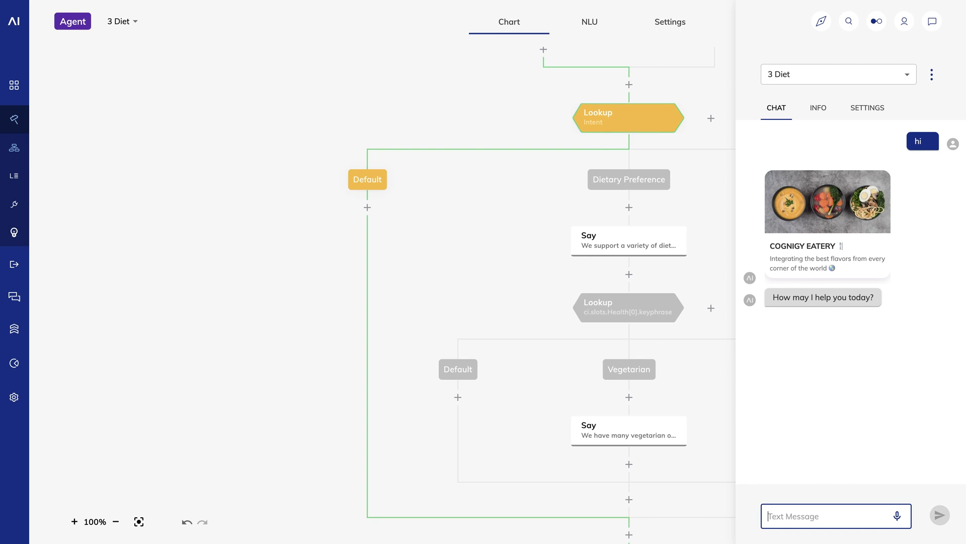
text(do you offer vegetar)
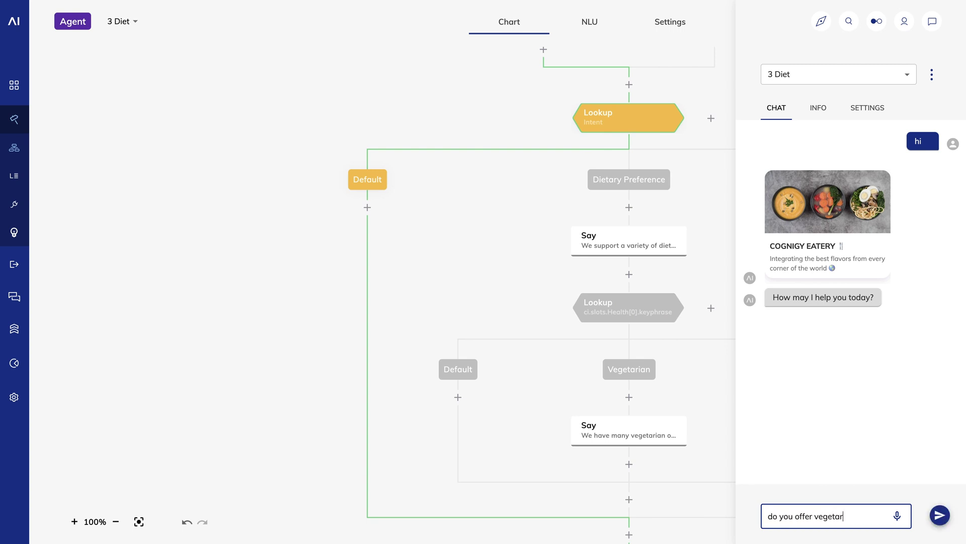
text(ian options?)
key(Return)
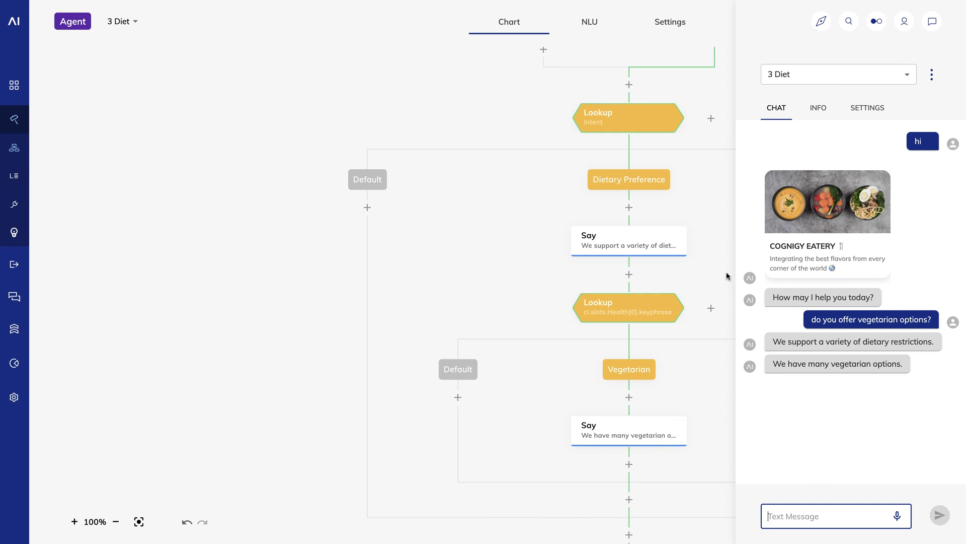
Save the chat as a playbook and add a Get Menu Item node below the vegetarian reply.
click(933, 78)
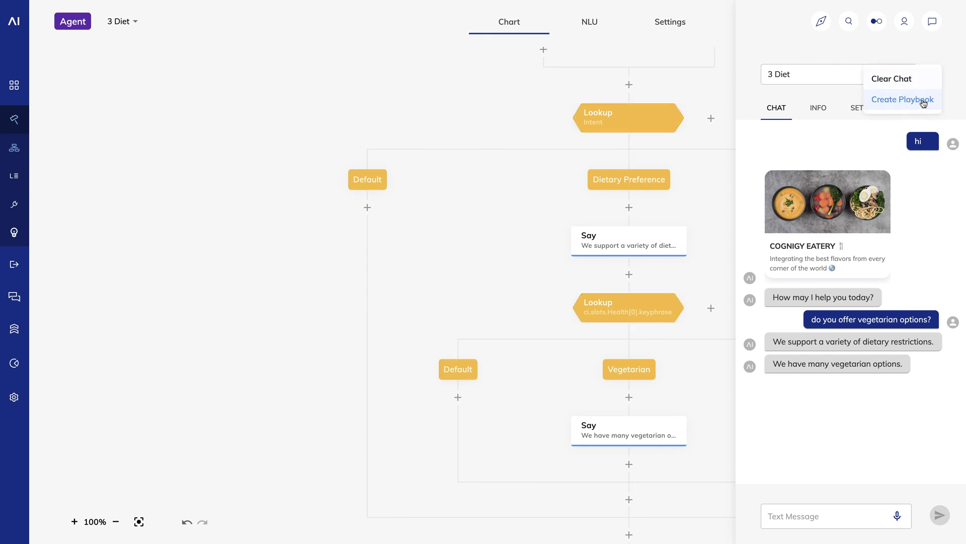
click(923, 102)
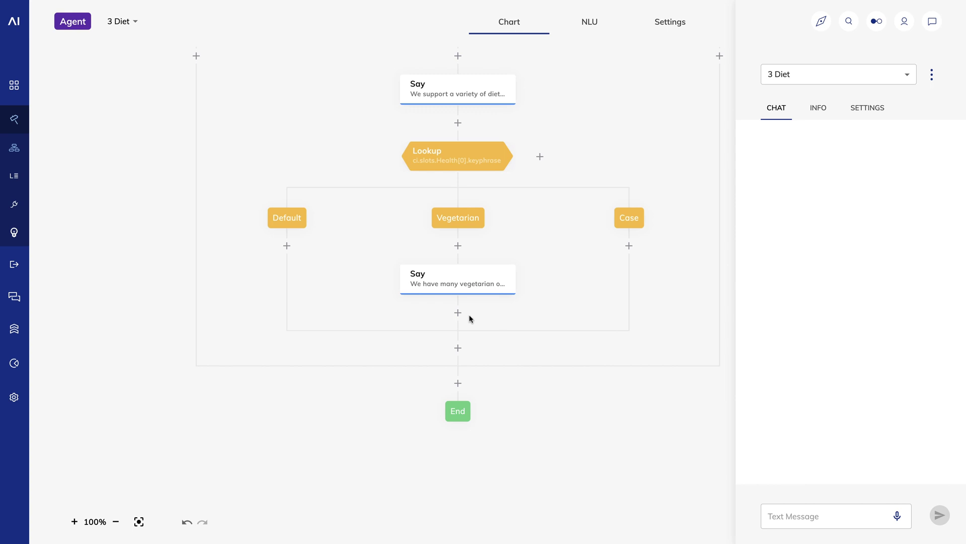
click(458, 313)
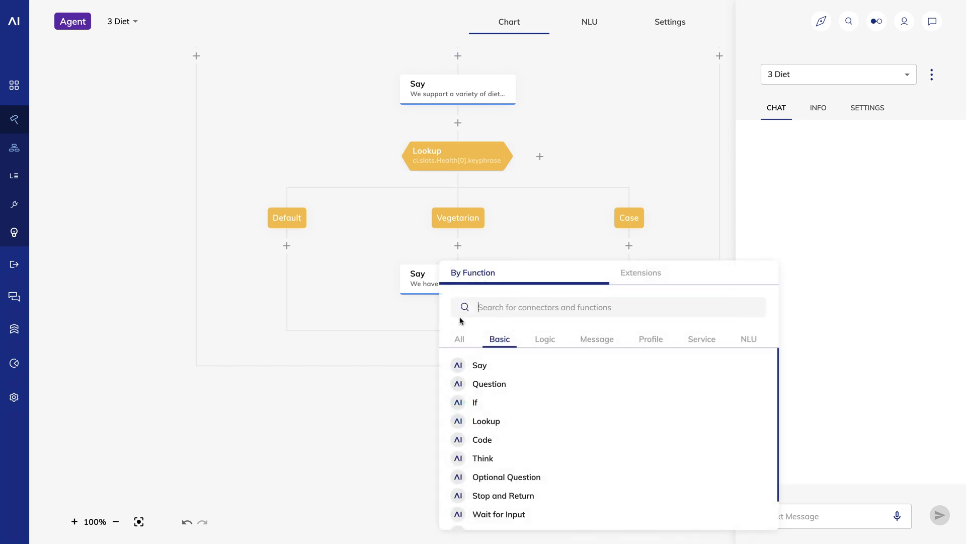
click(641, 272)
click(539, 335)
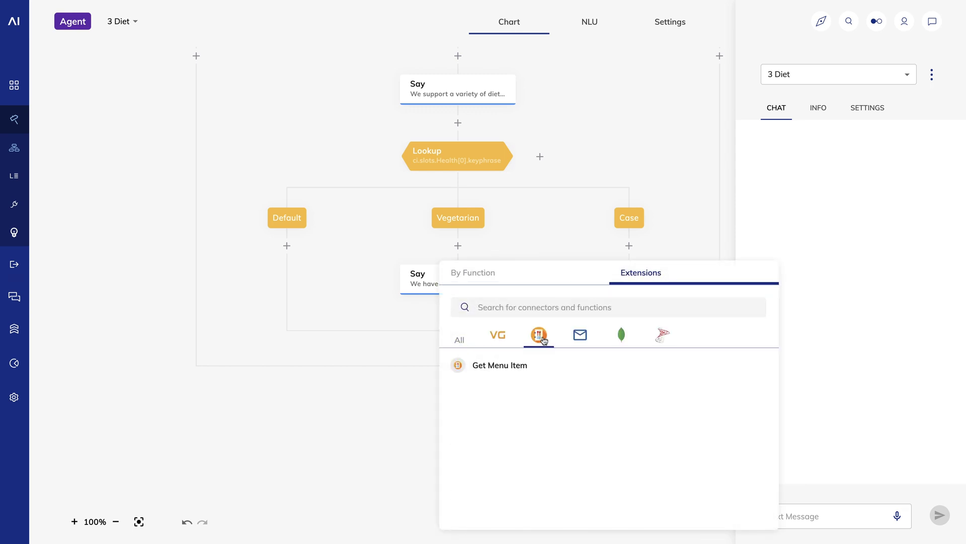
click(502, 371)
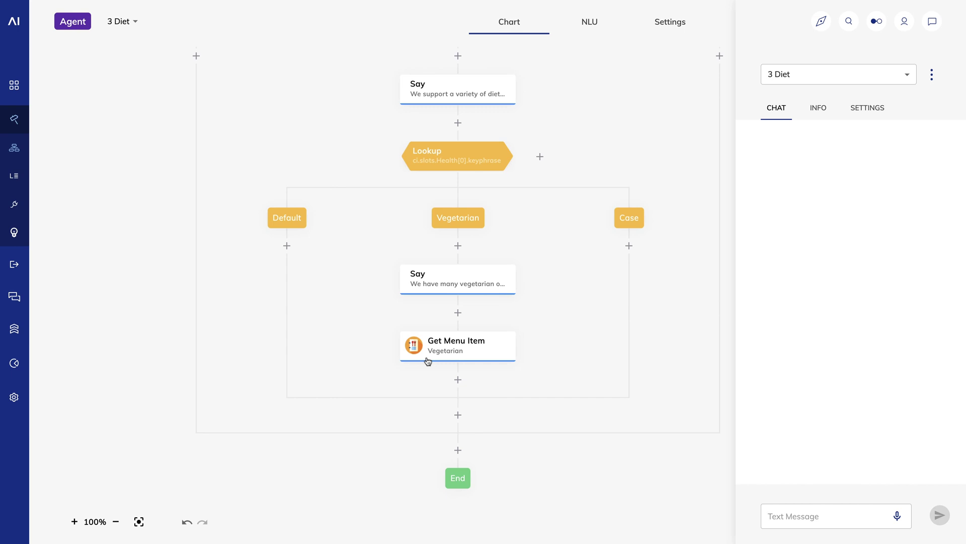
Switch the test chat's input mode to Playbook in its settings.
click(864, 107)
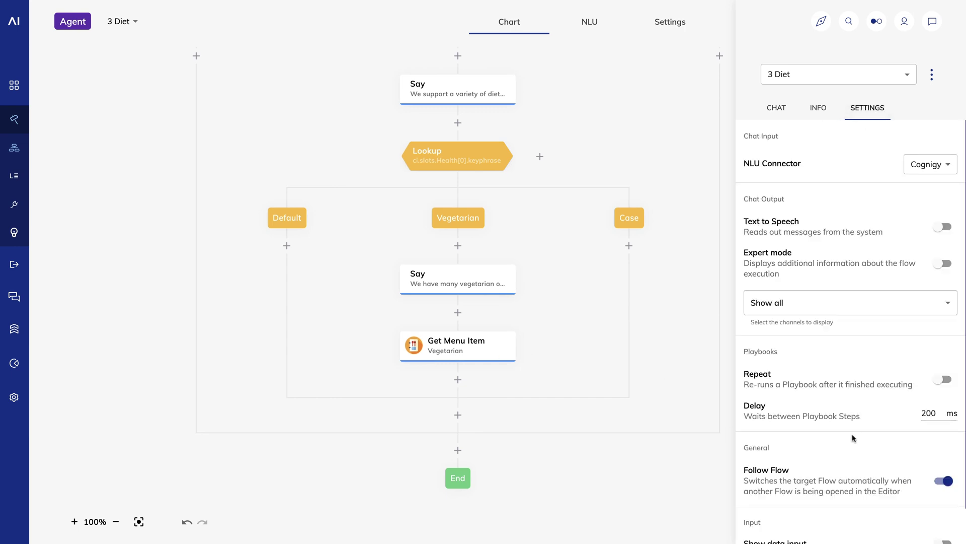
scroll(853, 437, down, 1)
click(925, 527)
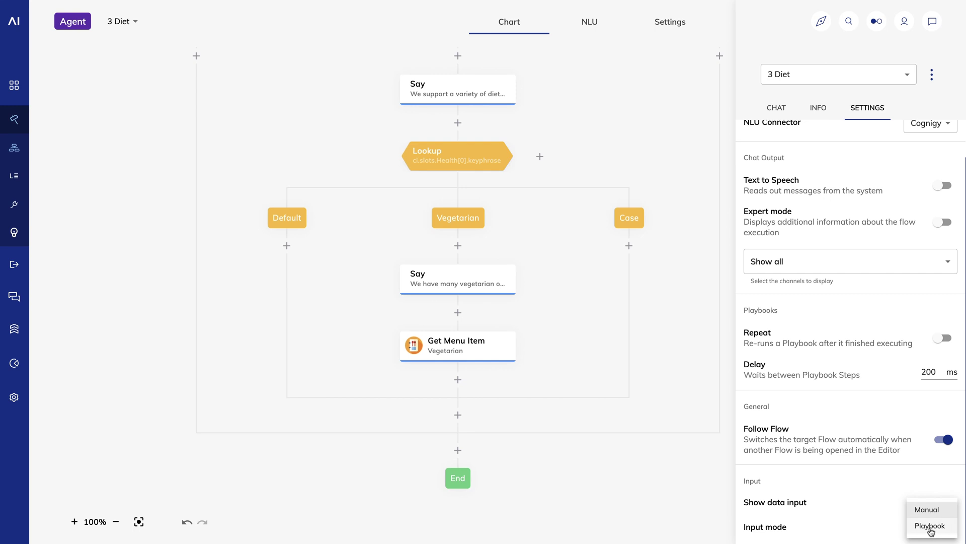
click(929, 528)
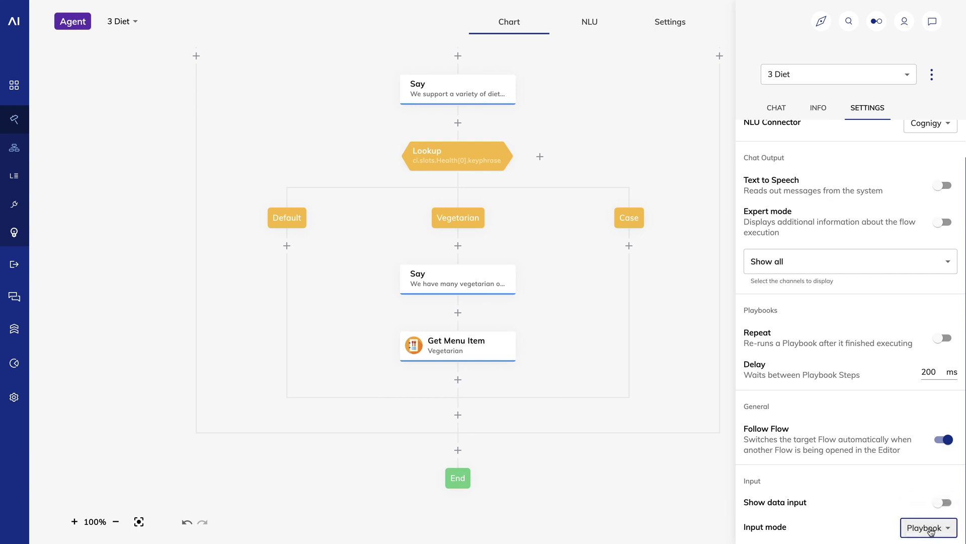
Select NewPlaybook1 in the chat and play it.
click(783, 102)
click(908, 527)
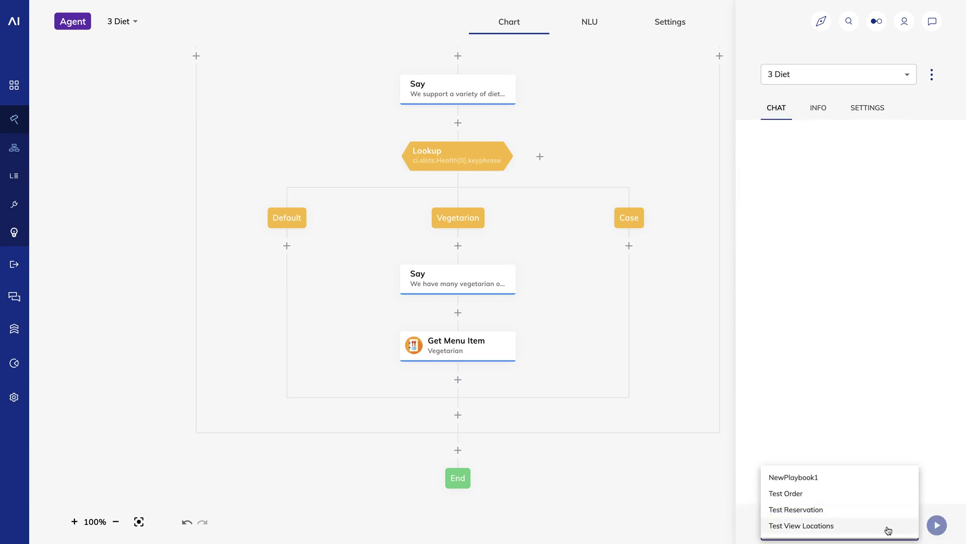
click(845, 475)
click(936, 525)
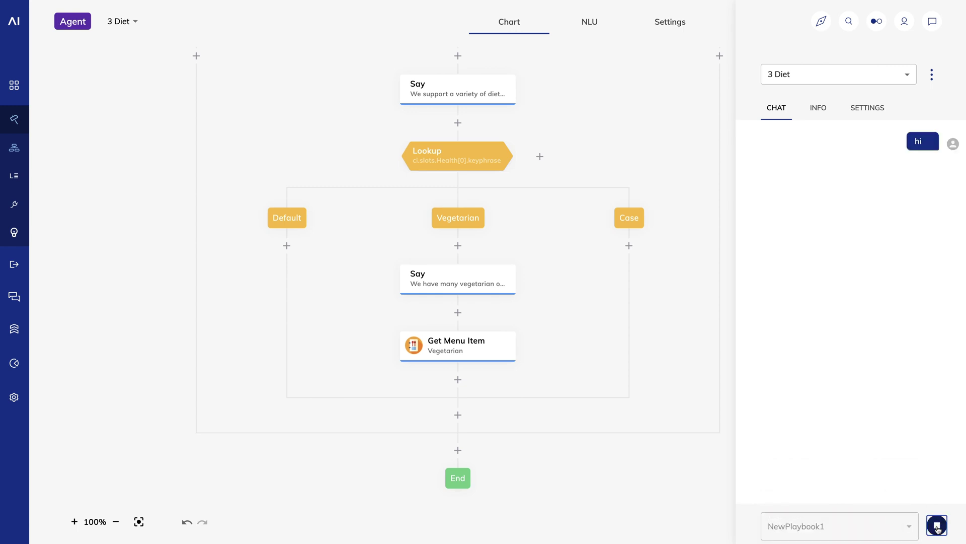